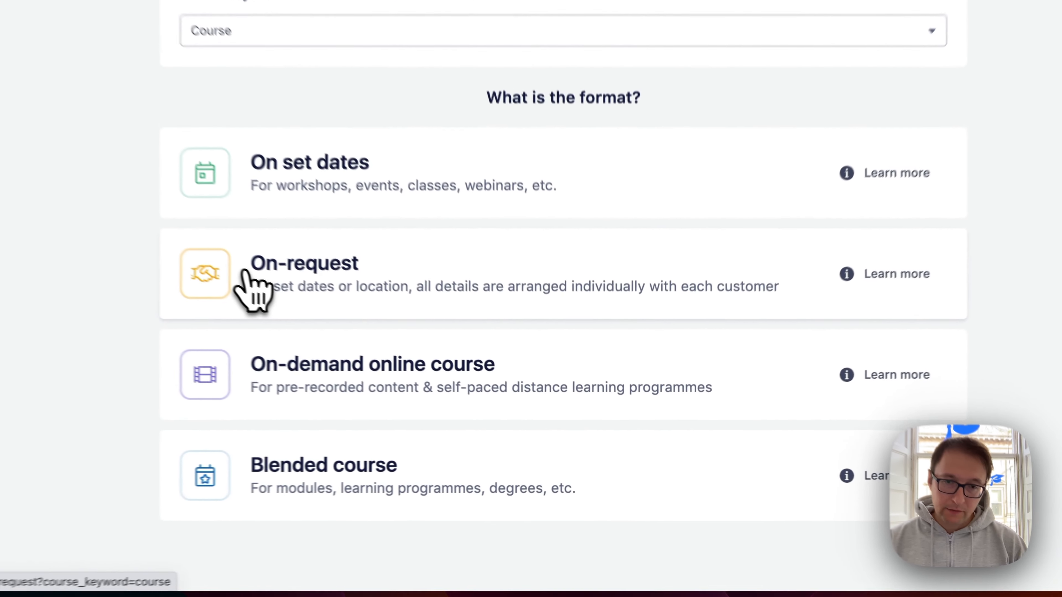
Start a new course using the On-request course format
left_click(429, 371)
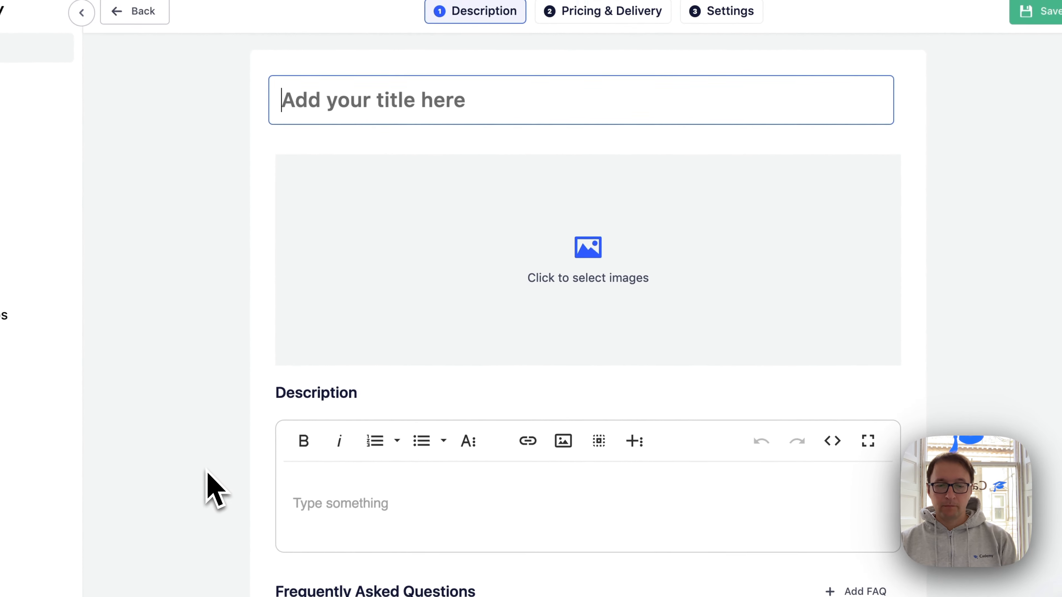
Title the course 'Example on-request course', insert a lorem ipsum description, and save it
type("Example on-")
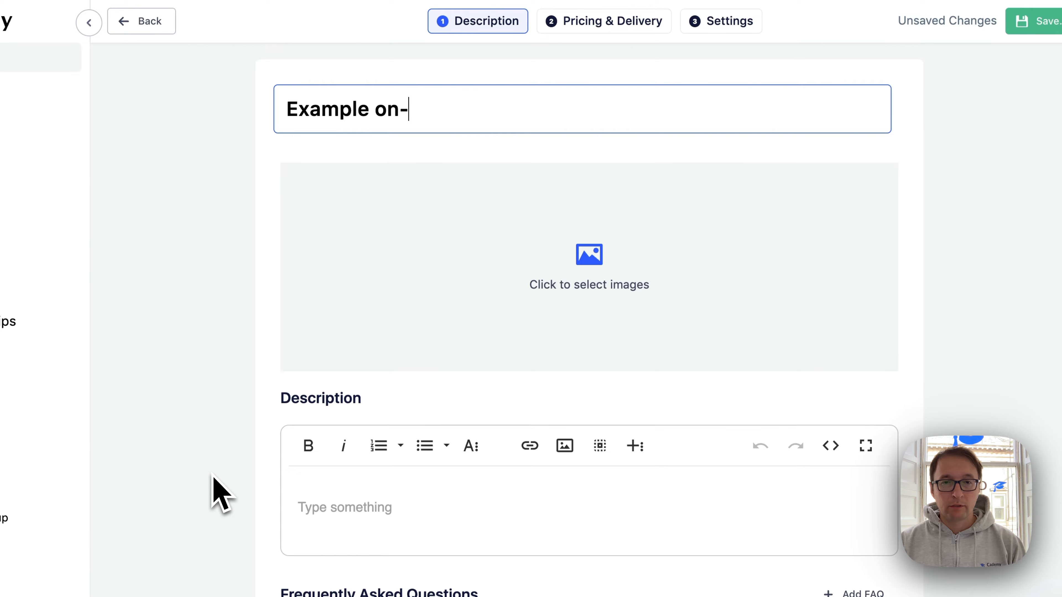
type("request course")
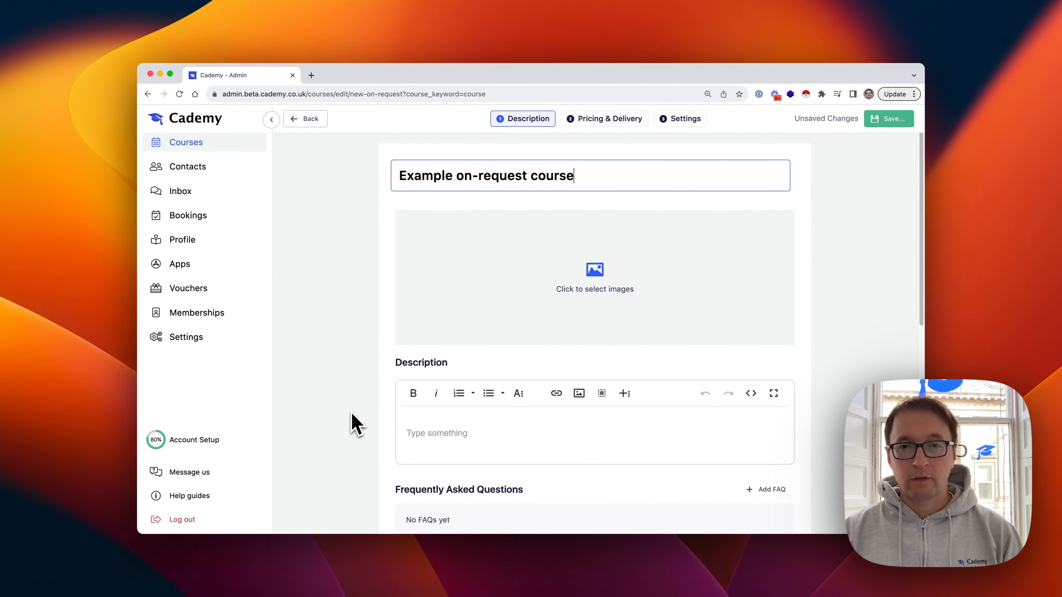
left_click(438, 455)
key("alt+super+c")
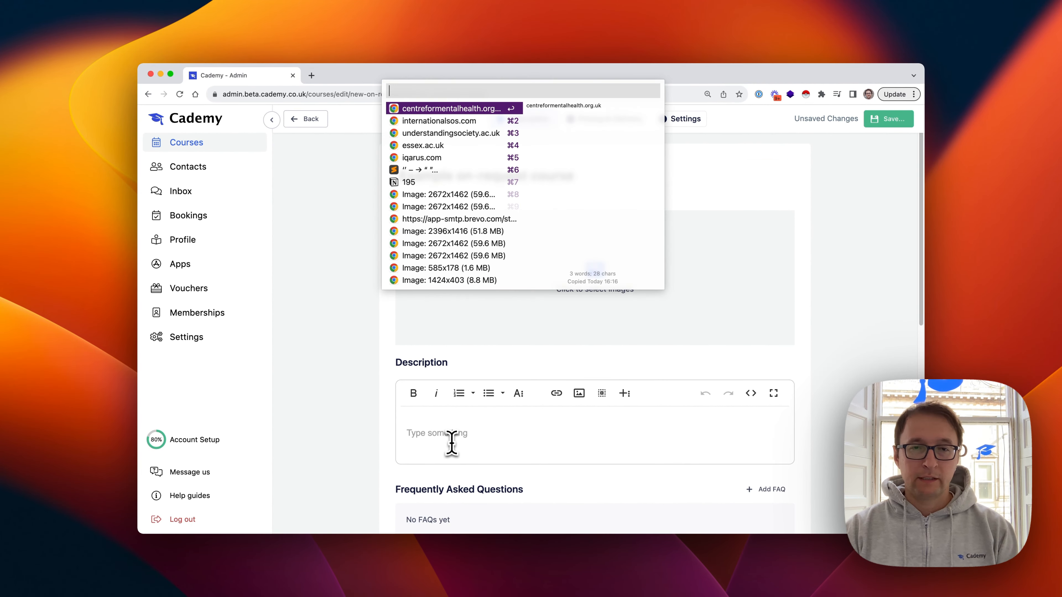
type("lipsum")
key("Return")
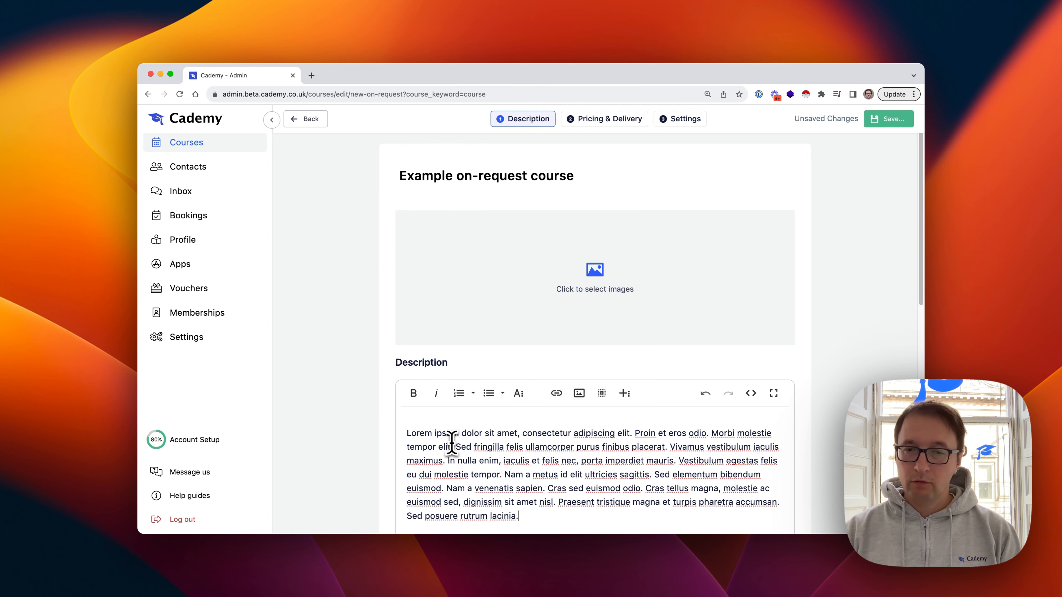
scroll(372, 427, "down", 10)
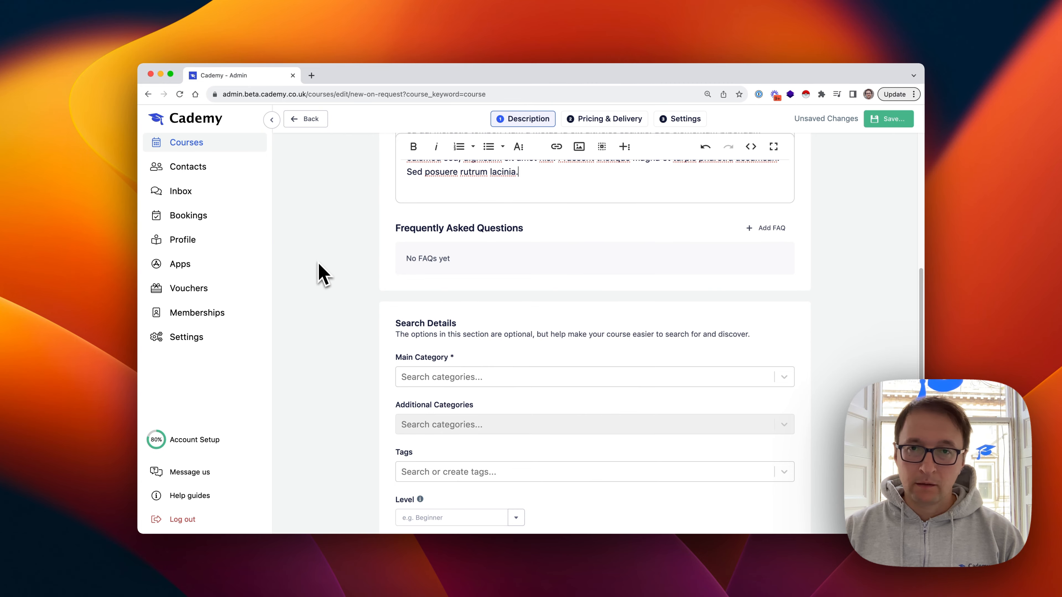
scroll(322, 278, "up", 10)
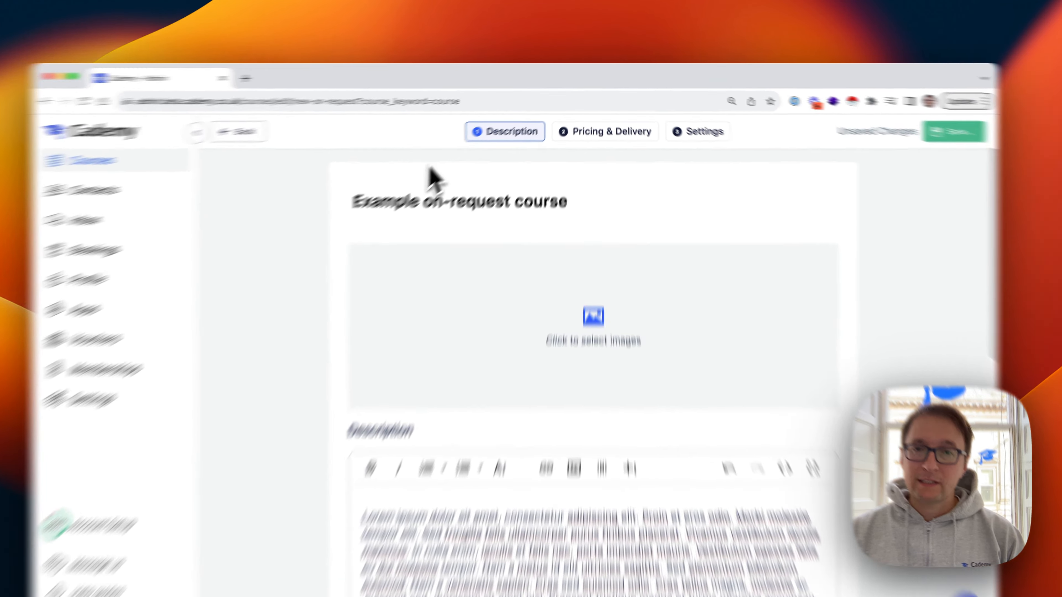
left_click(606, 132)
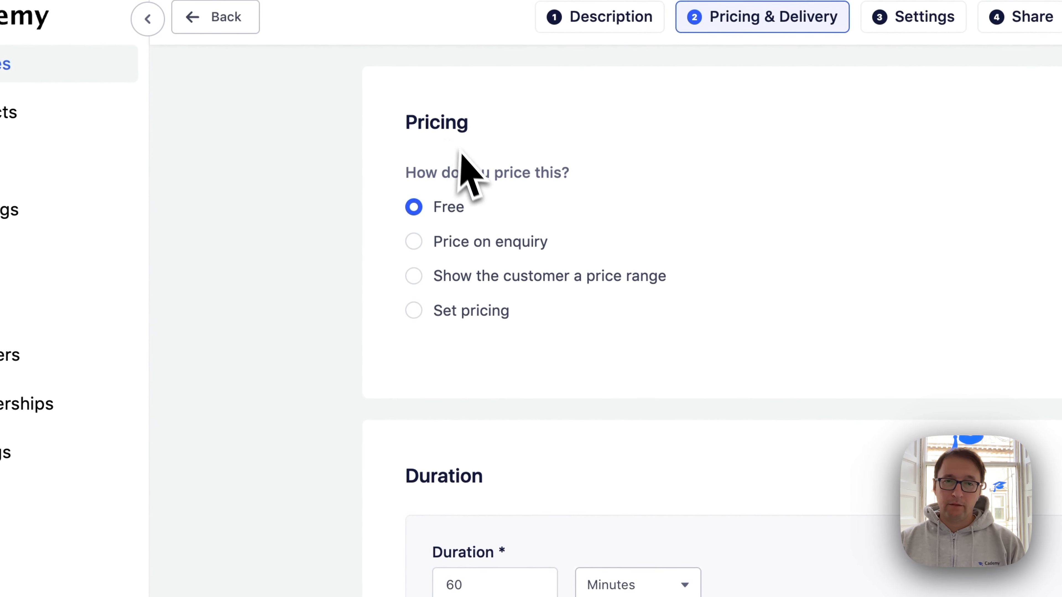
scroll(417, 531, "down", 1)
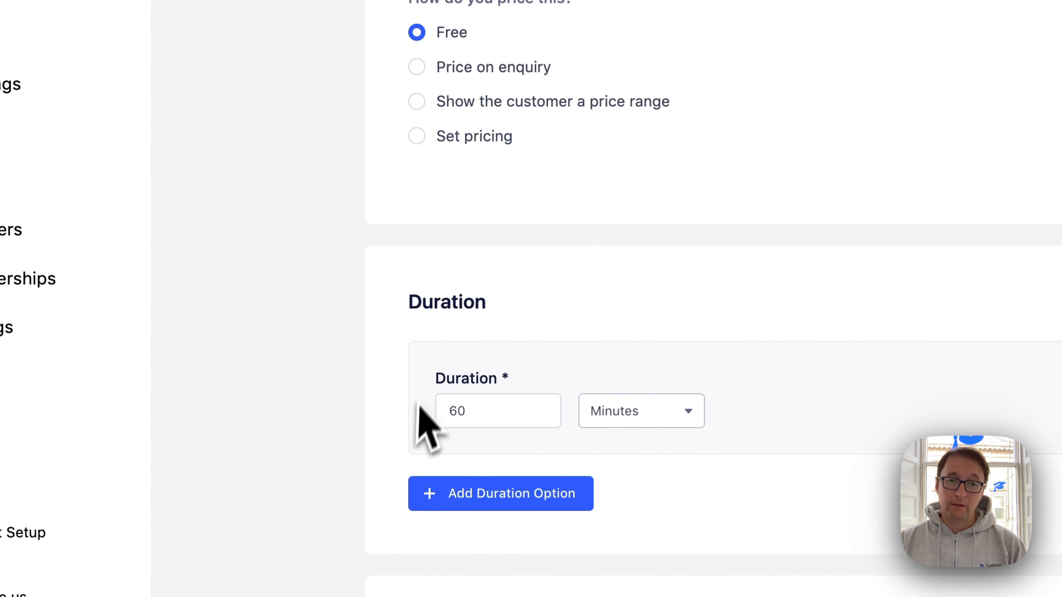
scroll(439, 355, "down", 5)
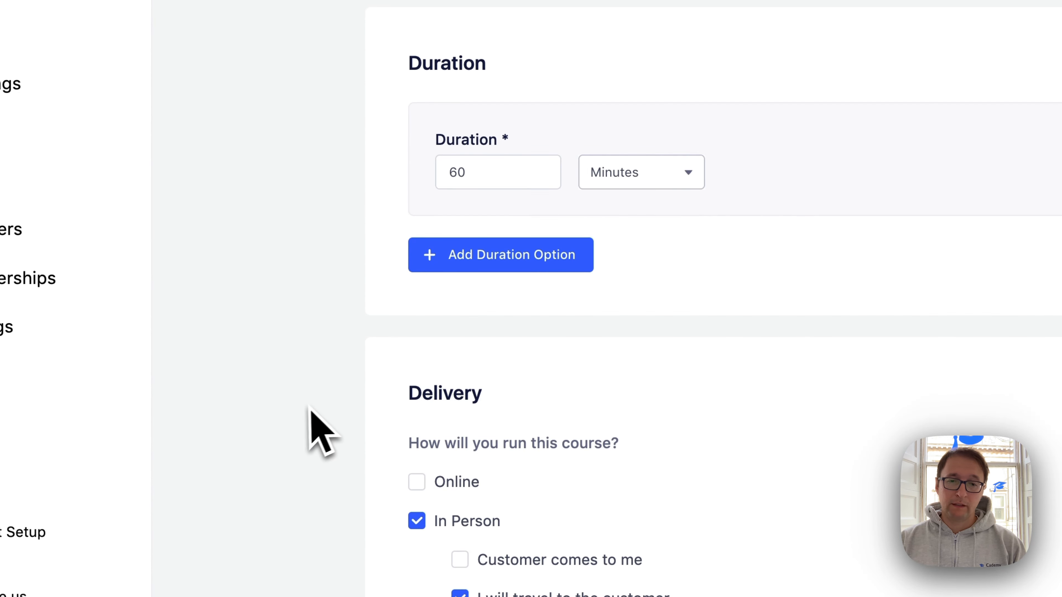
scroll(334, 359, "up", 5)
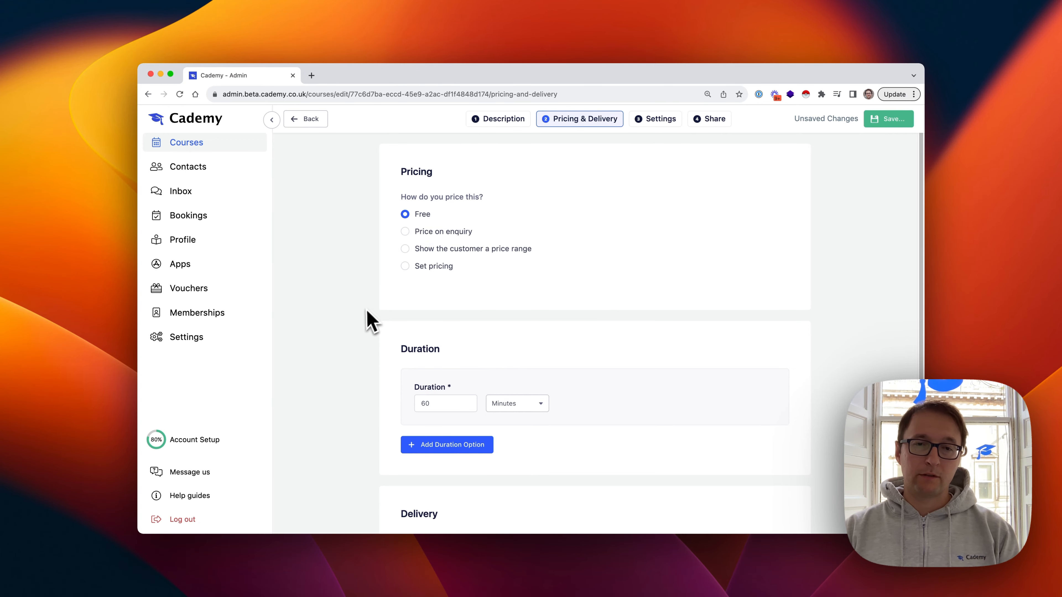
scroll(366, 320, "down", 5)
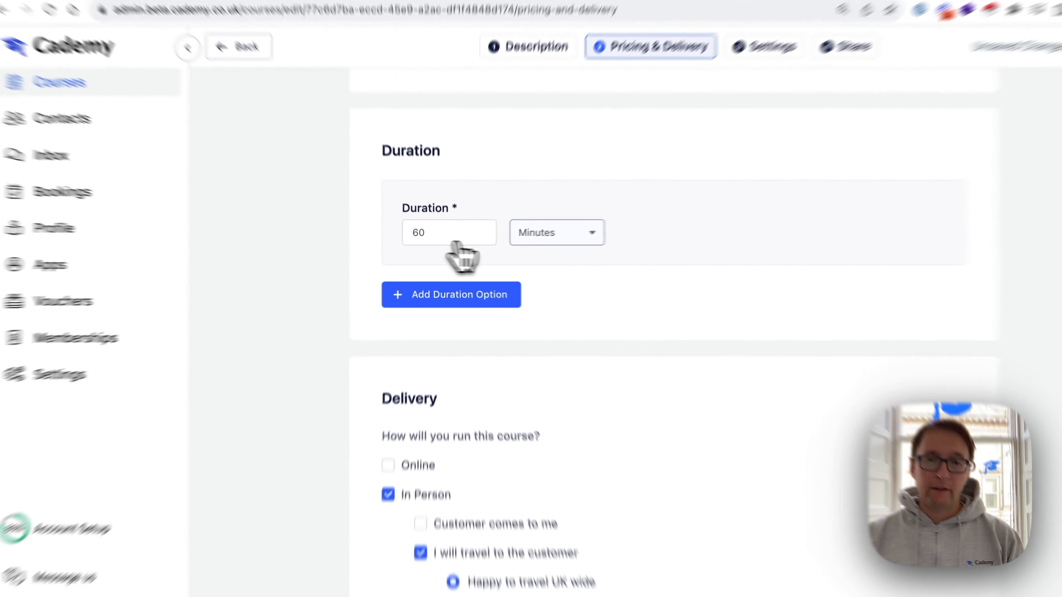
Set the course duration to 3 hours
left_click(511, 243)
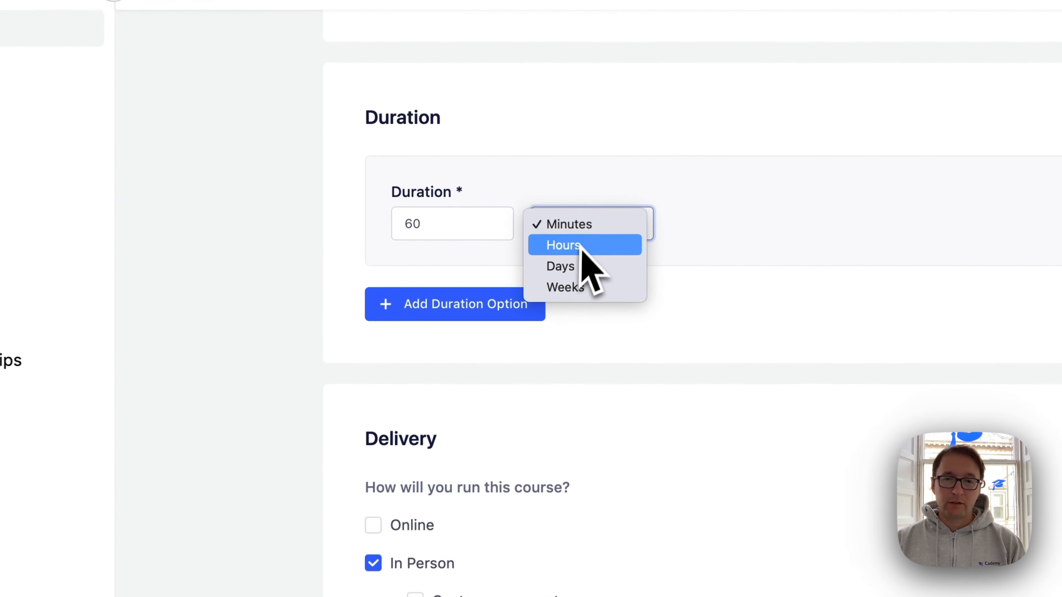
left_click(580, 246)
left_click_drag(430, 229, 377, 231)
type("3")
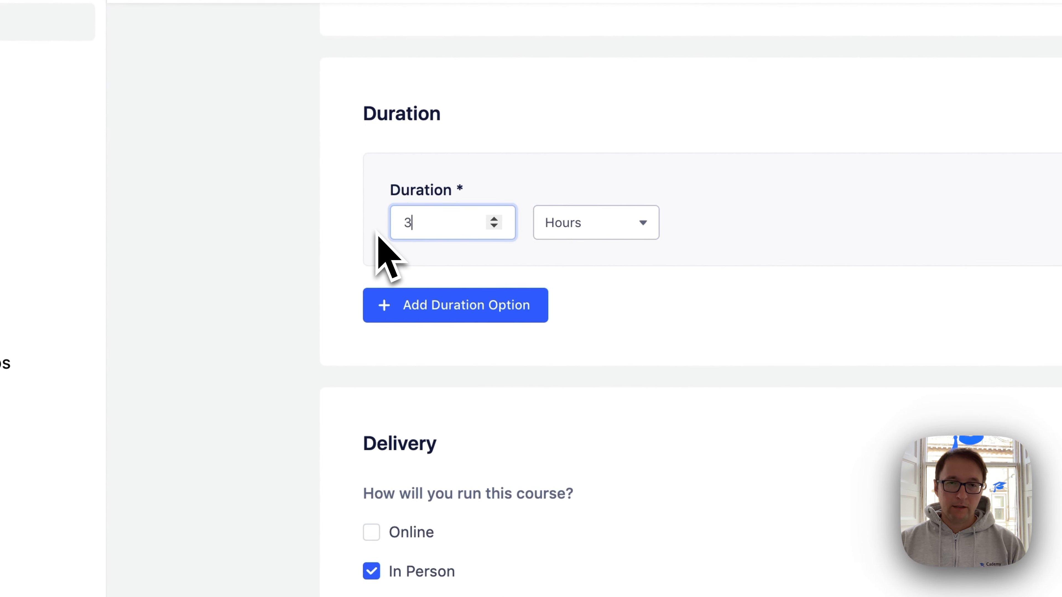
left_click(268, 280)
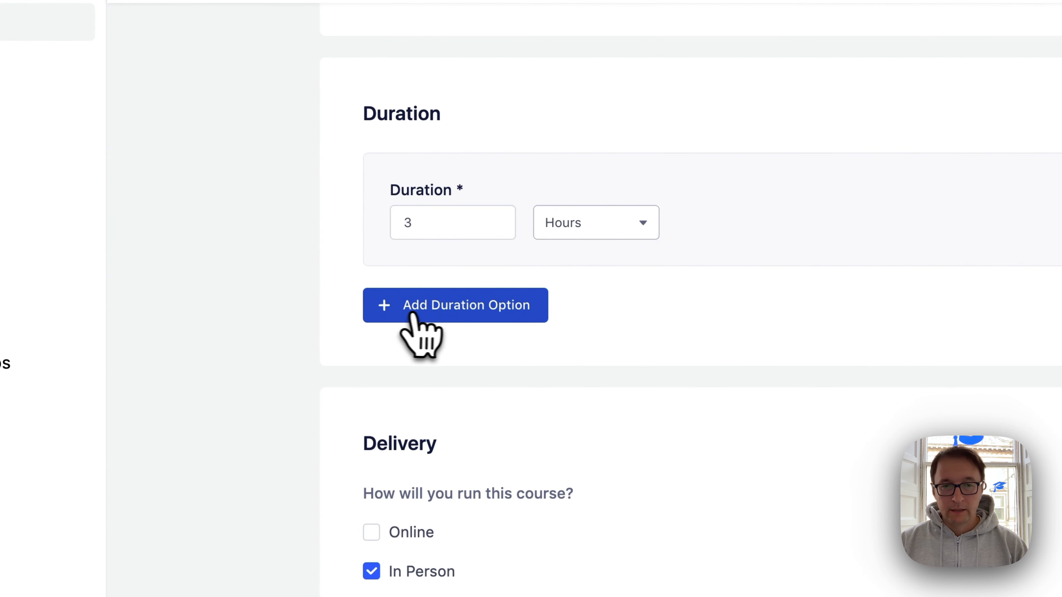
Add a second duration option labelled 'Extended format' lasting 6 hours
left_click(423, 314)
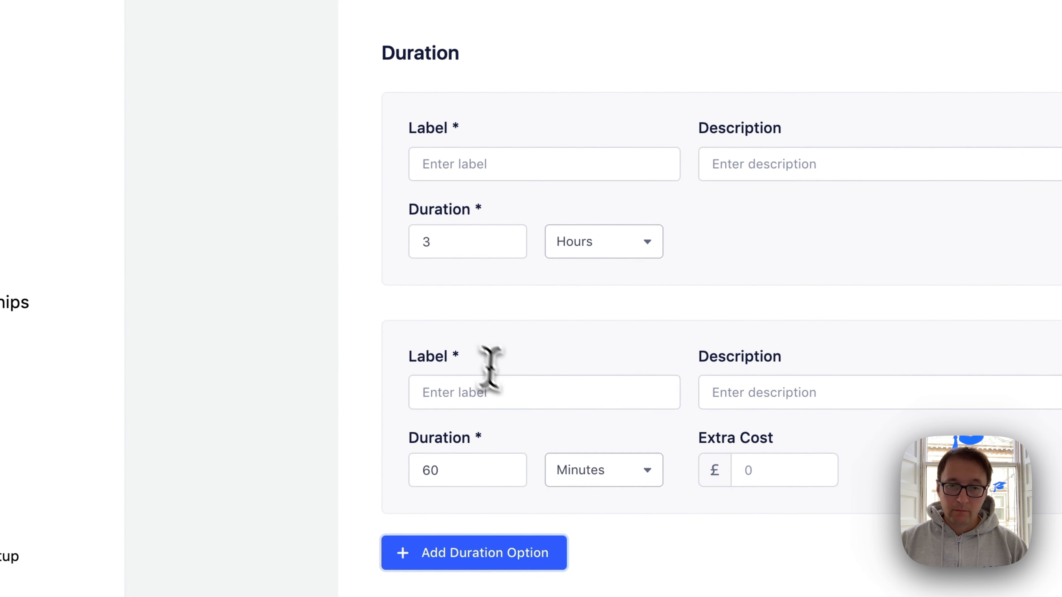
left_click(502, 400)
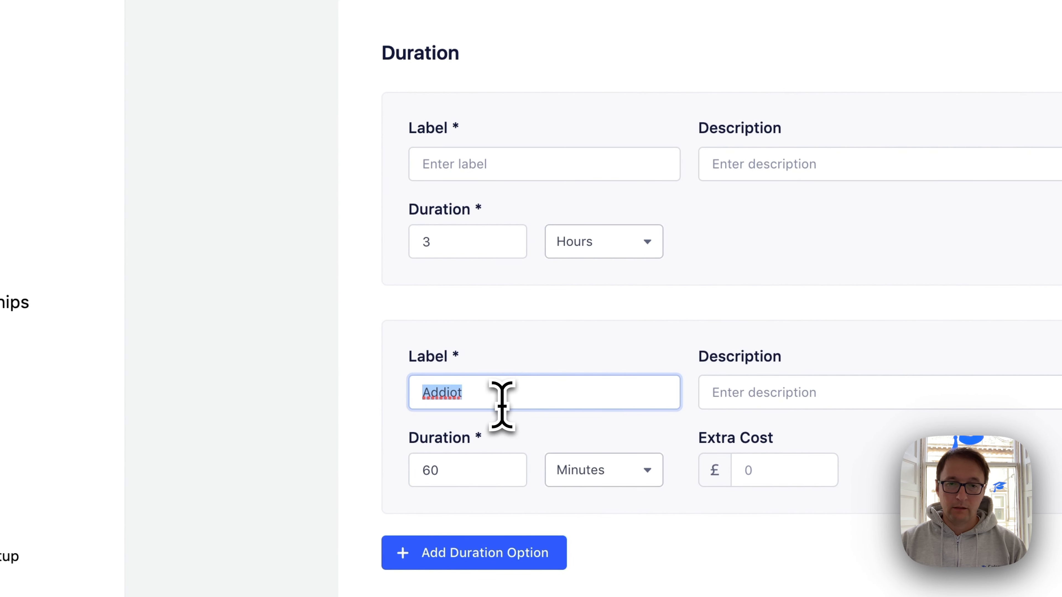
type("Extended forma")
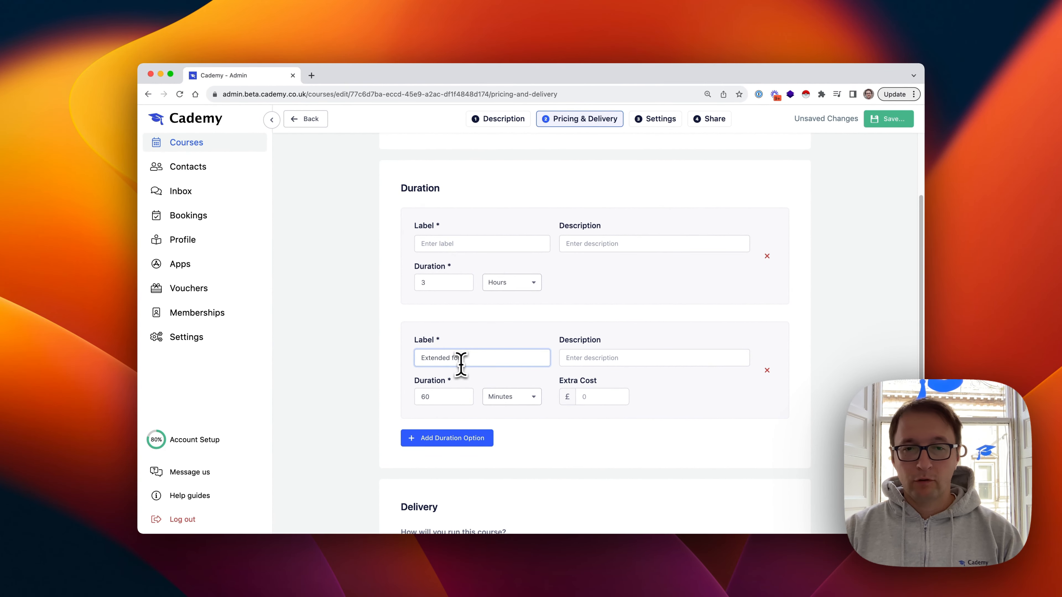
left_click(515, 397)
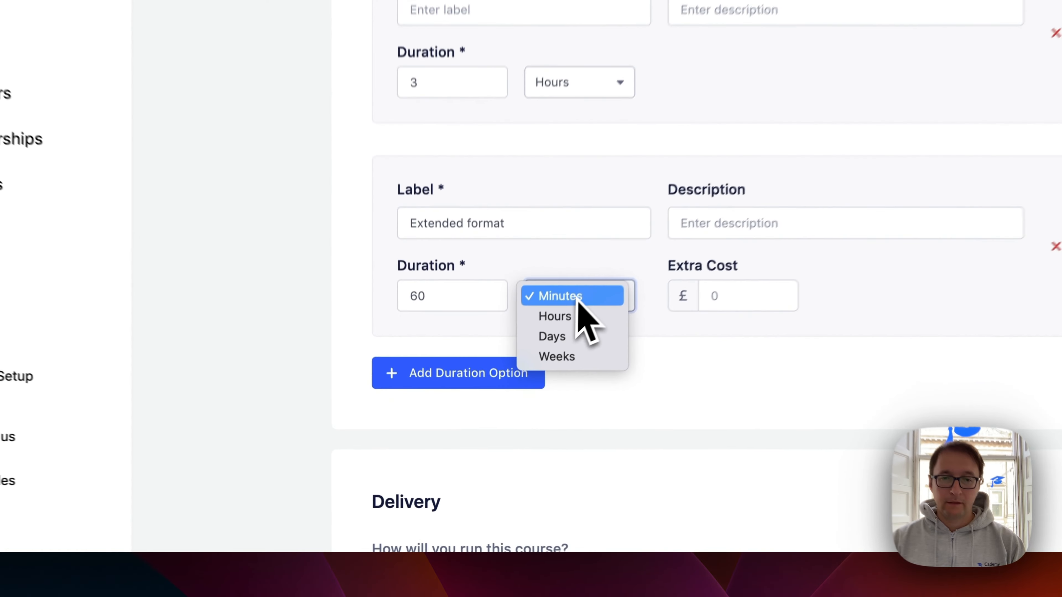
left_click(509, 410)
double_click(460, 281)
type("6")
key("Tab")
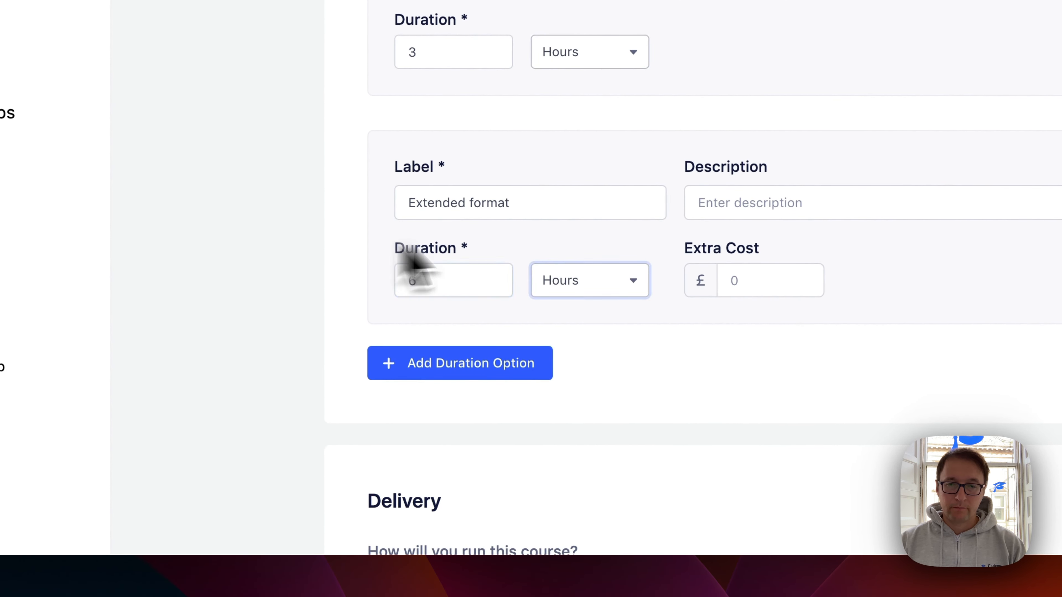
Describe the extended option as covering the topic in more detail, costing £300 extra
left_click(800, 209)
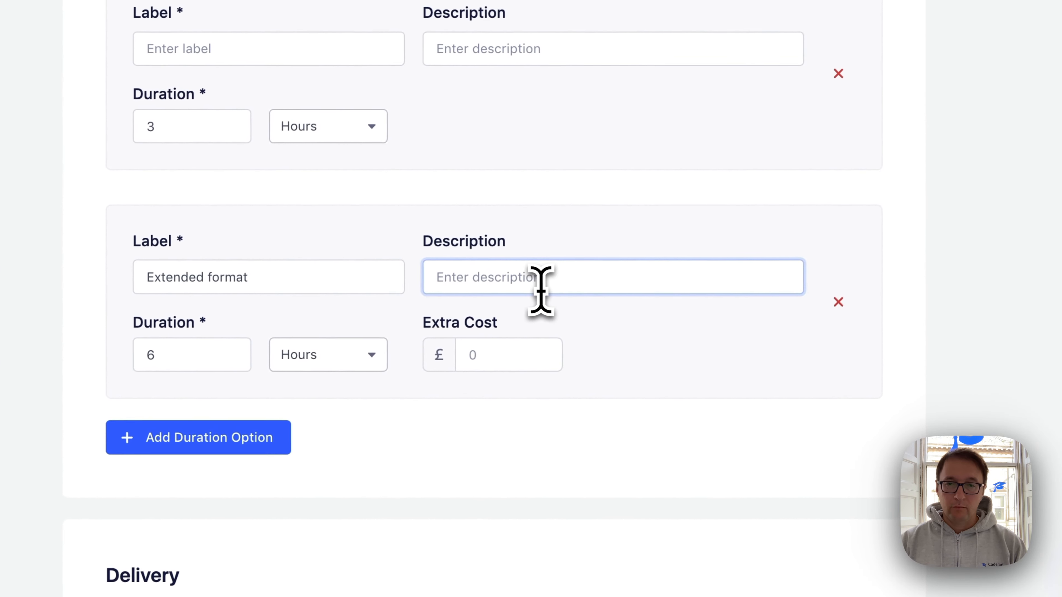
type("Will c")
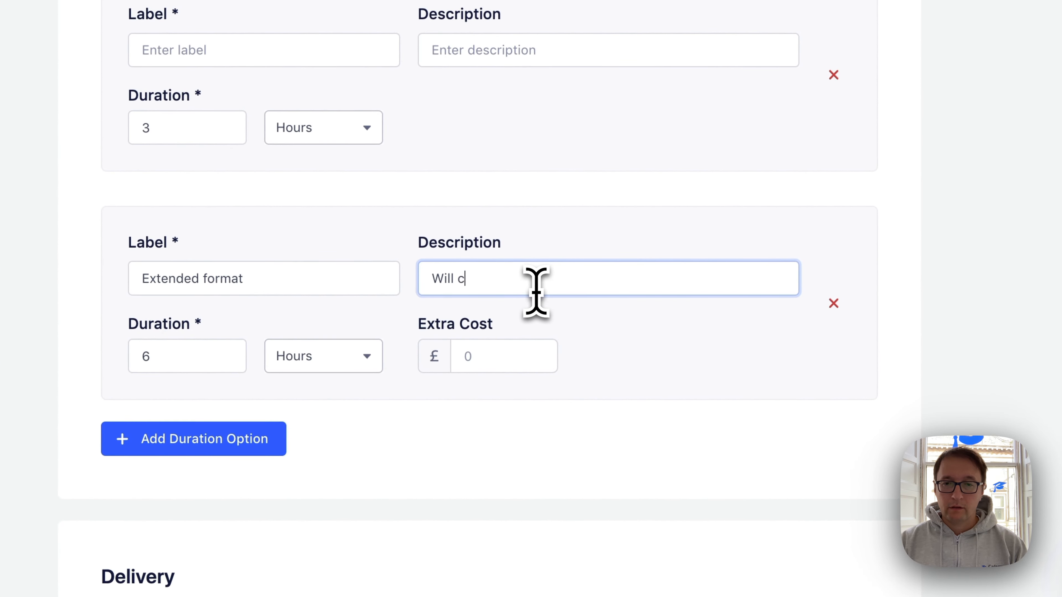
type("over the topic mo")
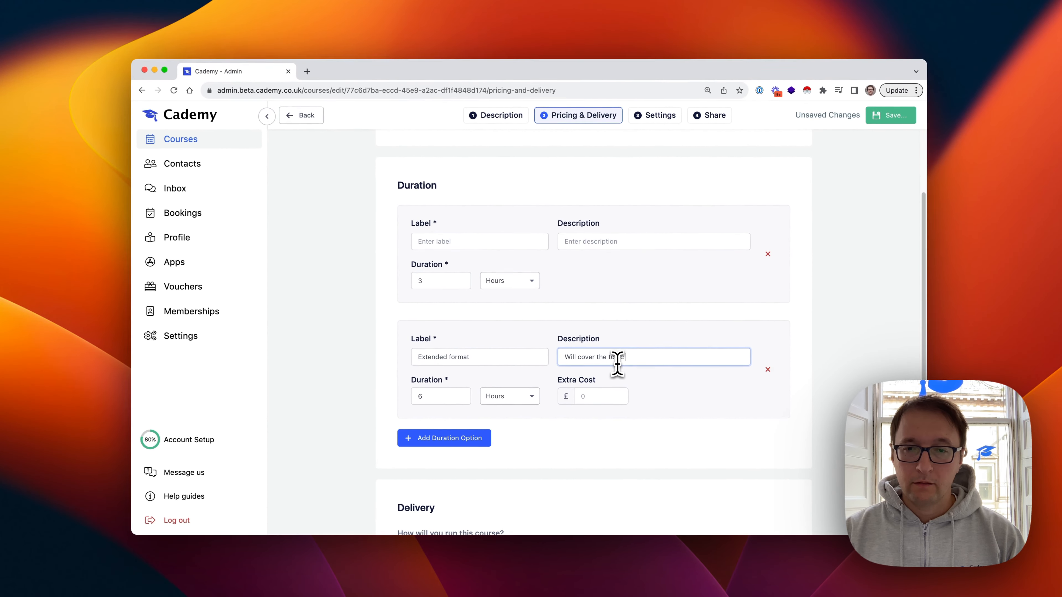
key("BackSpace")
key("BackSpace")
type("in more detail")
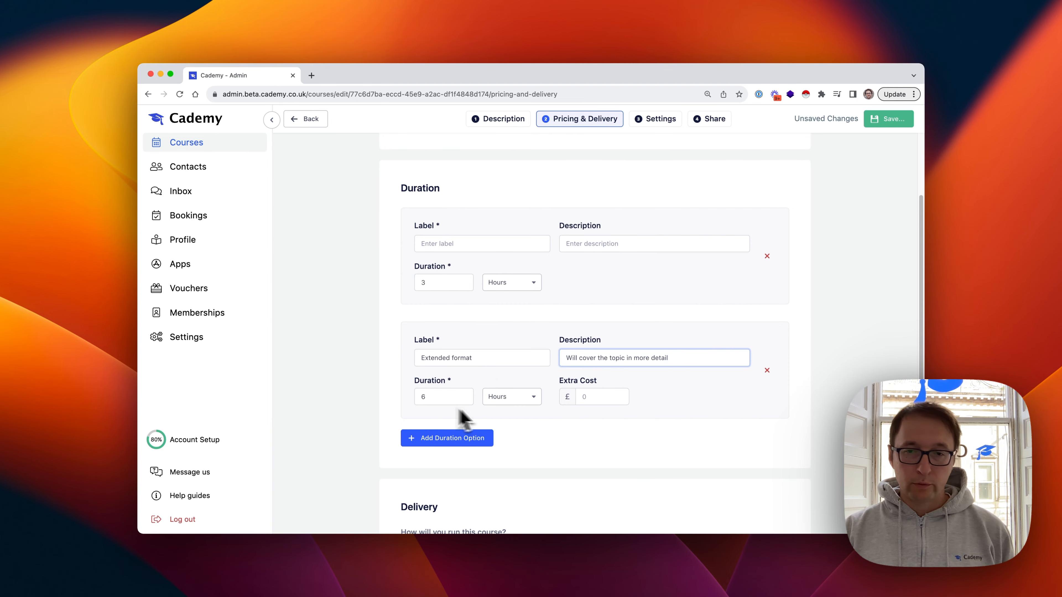
left_click(606, 398)
type("300")
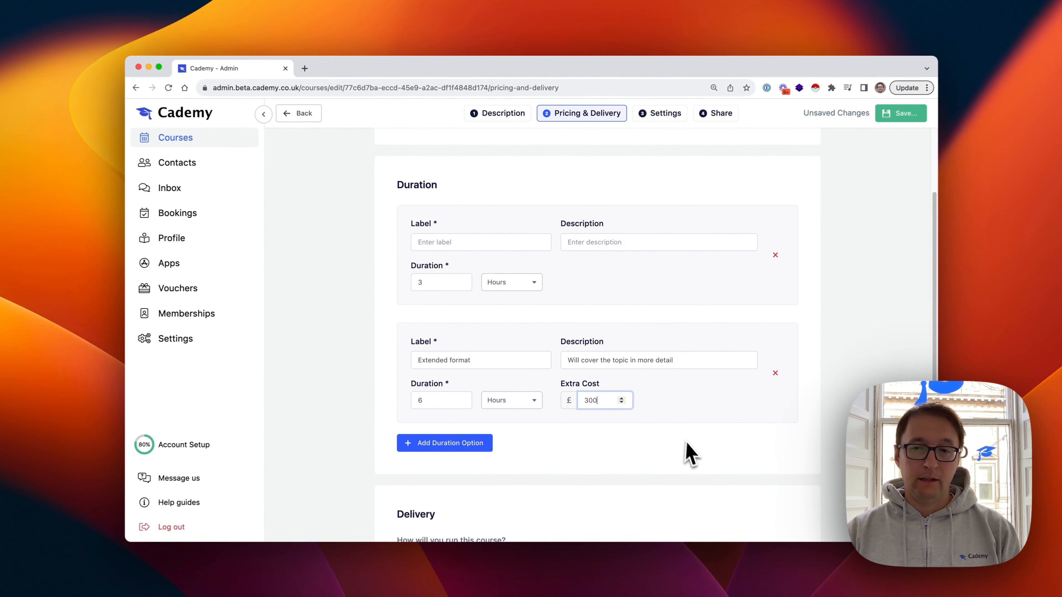
left_click(690, 426)
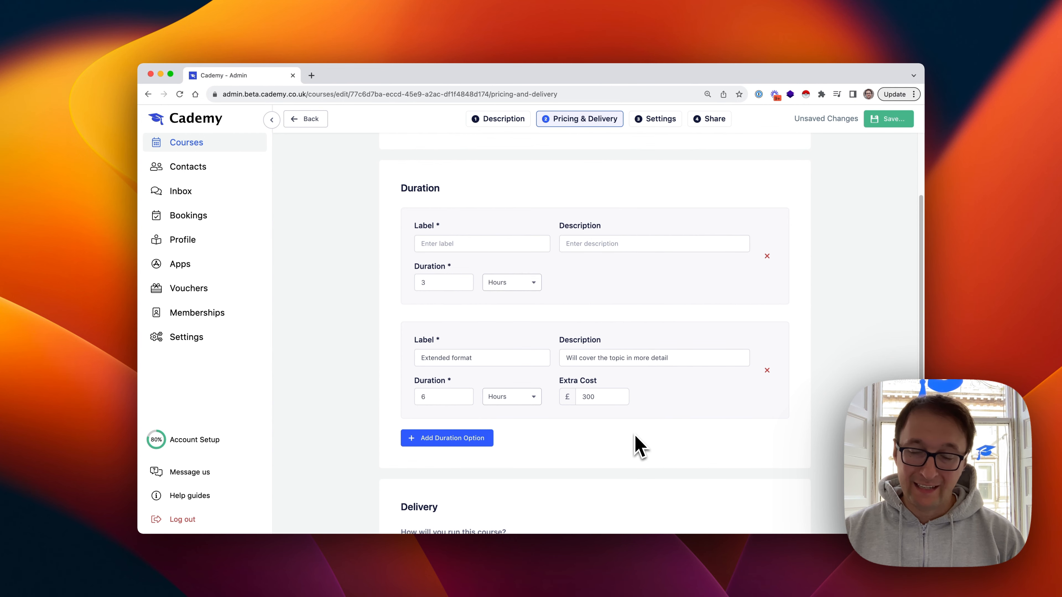
Offer the course online and in person, with customers coming to your location
scroll(647, 442, "down", 5)
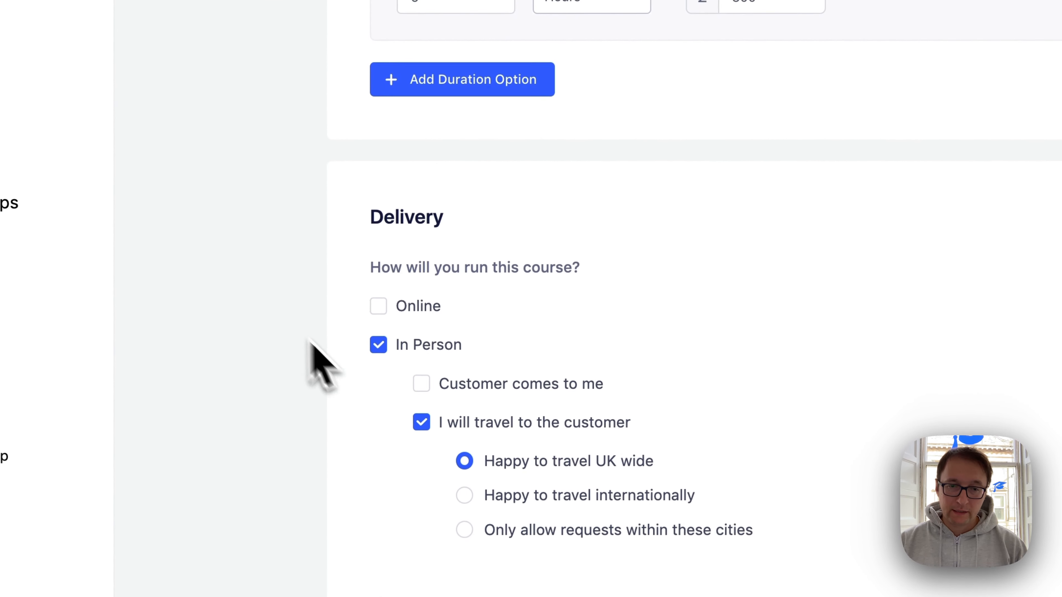
left_click(378, 345)
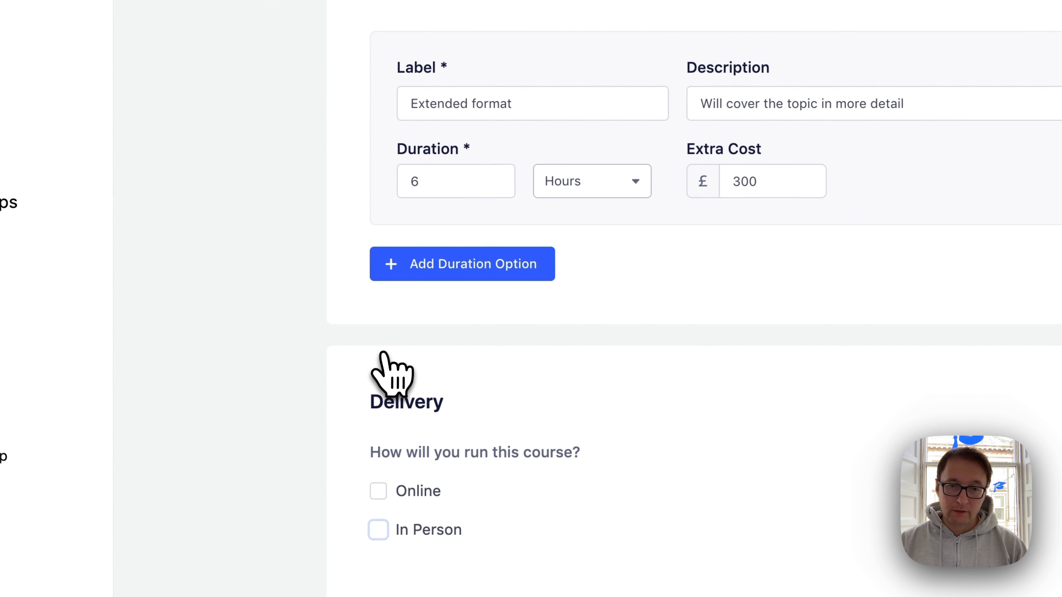
left_click(379, 491)
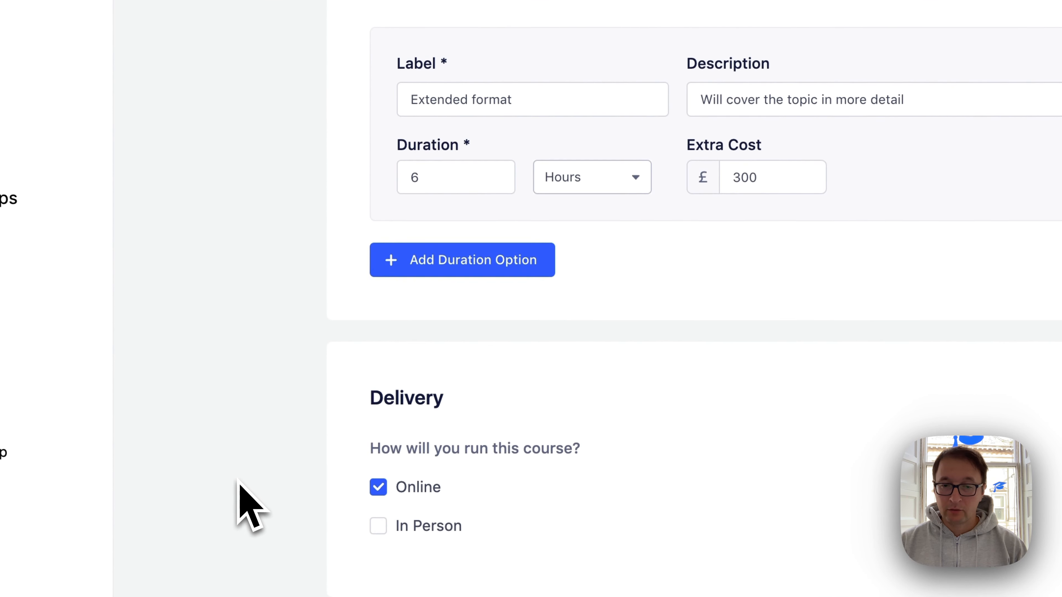
left_click(378, 530)
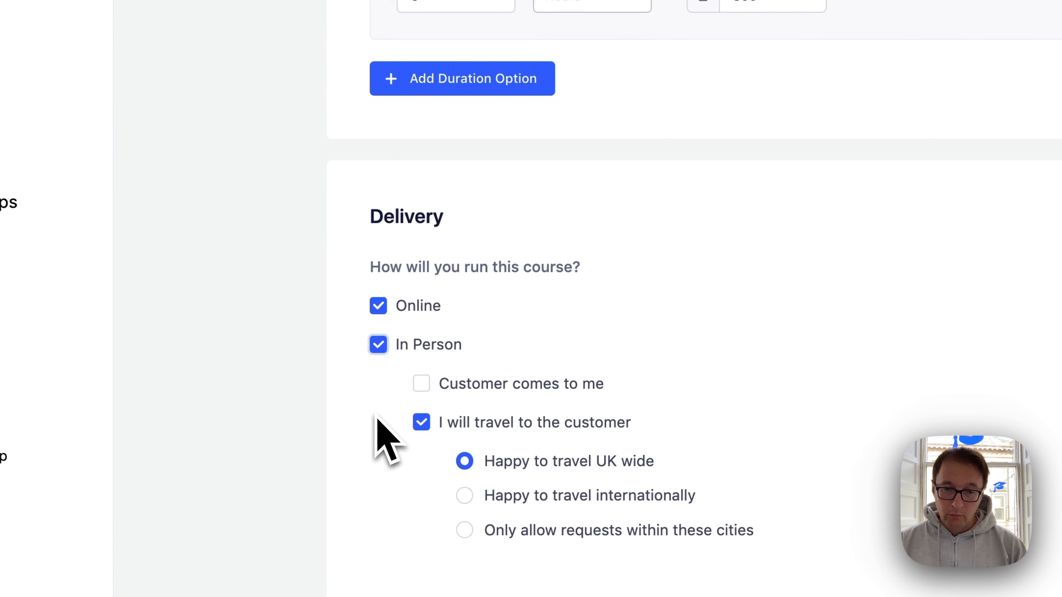
left_click(519, 387)
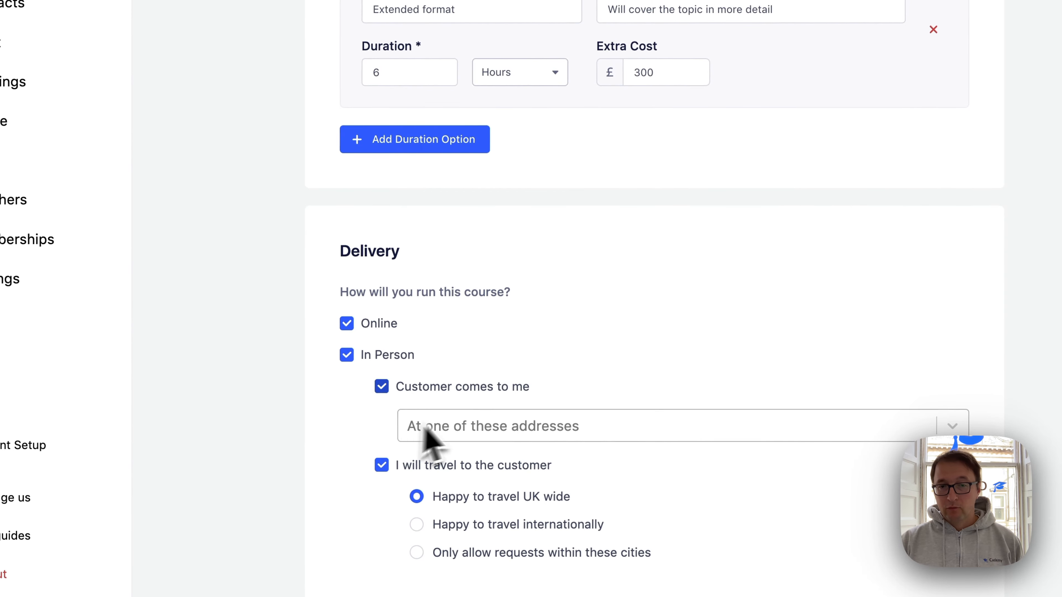
scroll(426, 431, "down", 2)
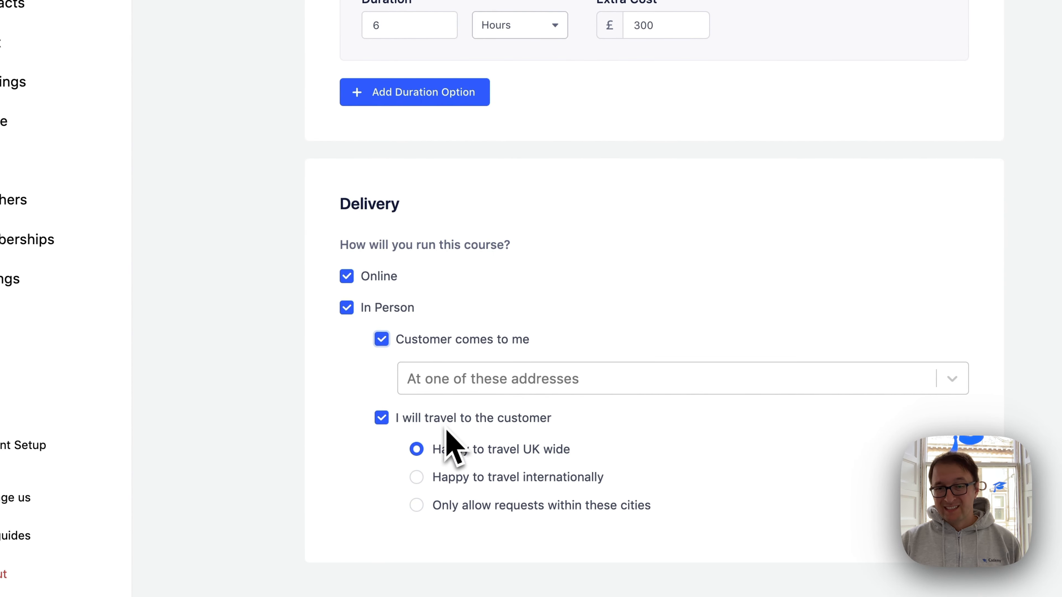
left_click(434, 387)
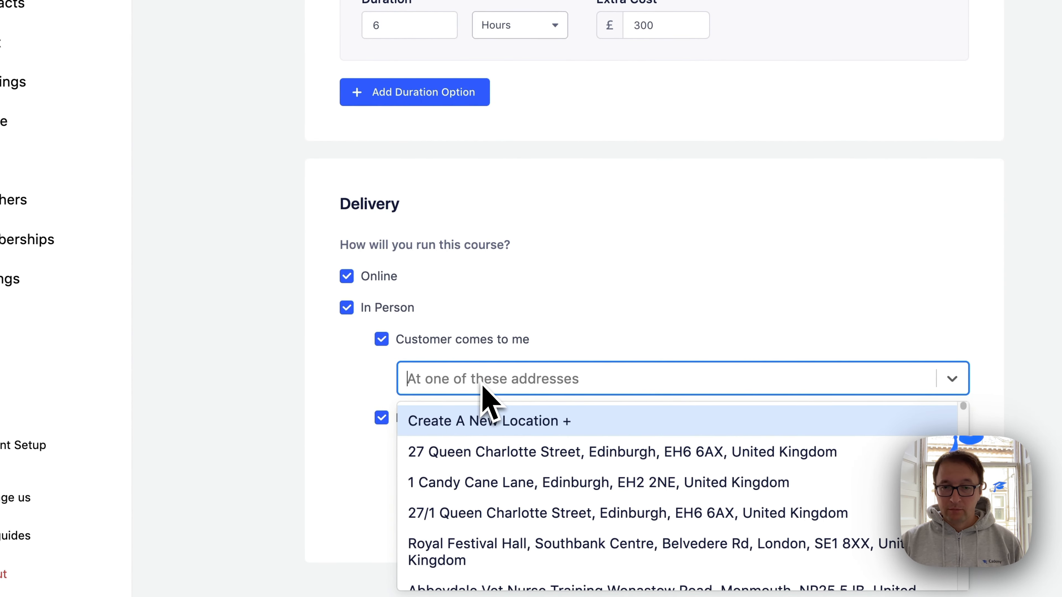
left_click(504, 452)
left_click(849, 378)
left_click(503, 423)
left_click(268, 420)
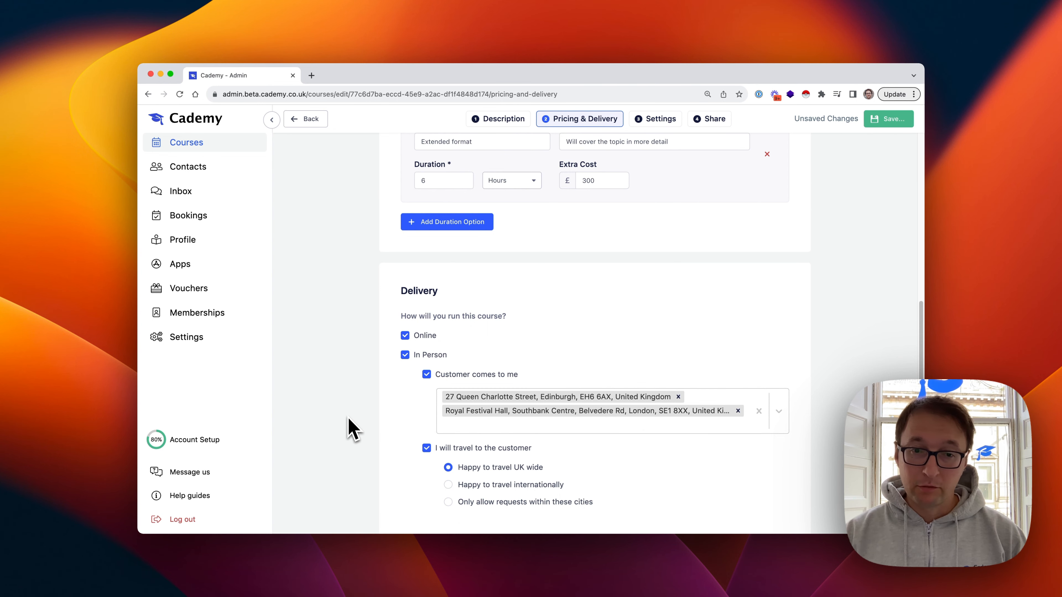
scroll(352, 429, "down", 1)
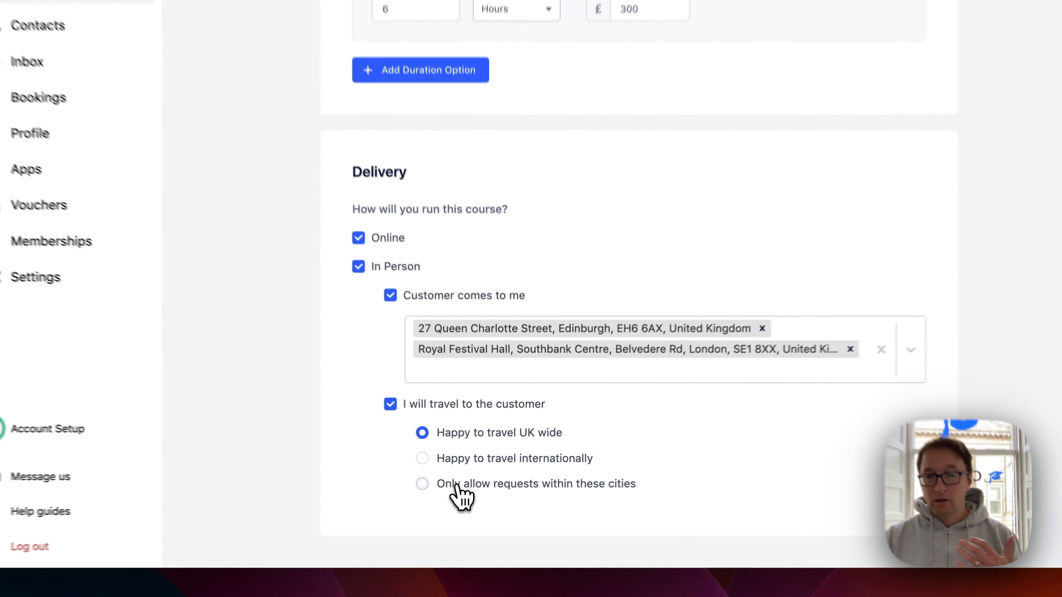
Restrict travel requests to the cities London and Leicester
left_click(477, 477)
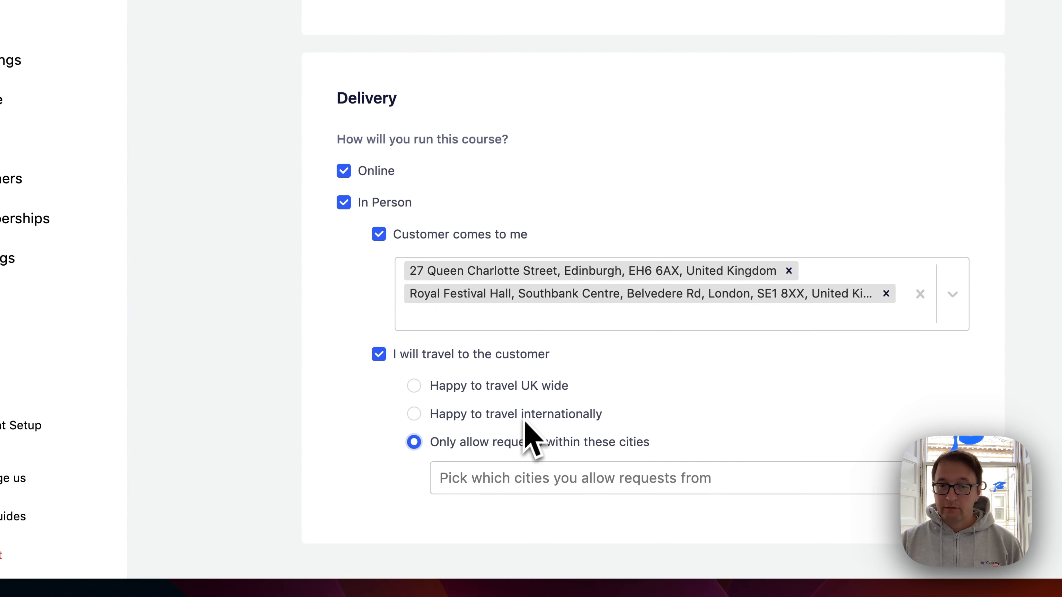
left_click(488, 481)
left_click(474, 536)
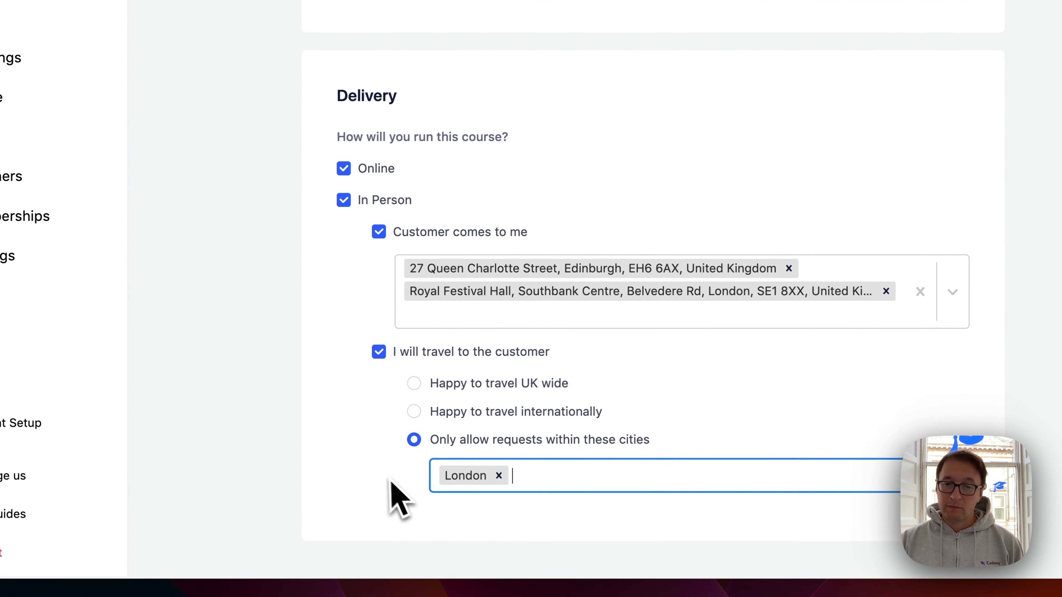
left_click(567, 484)
scroll(575, 519, "down", 3)
left_click(569, 525)
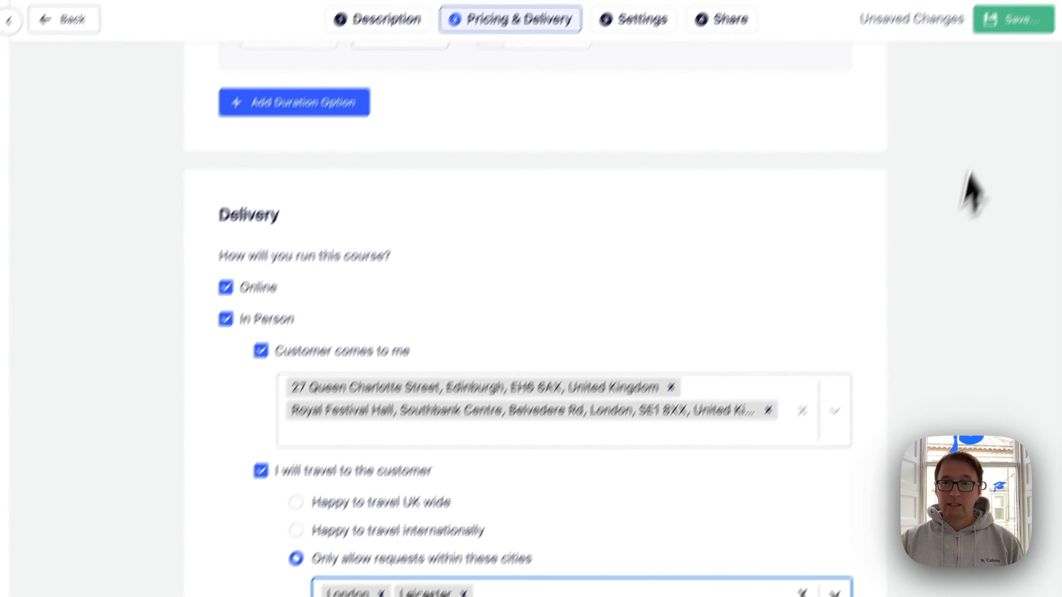
Save the course with its delivery settings
left_click(1012, 19)
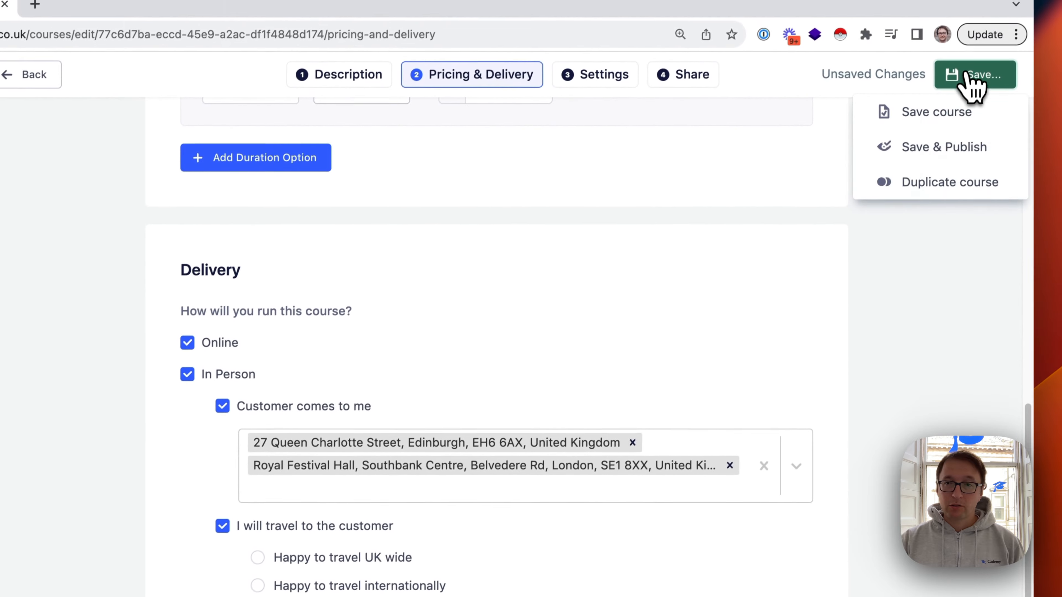
left_click(934, 119)
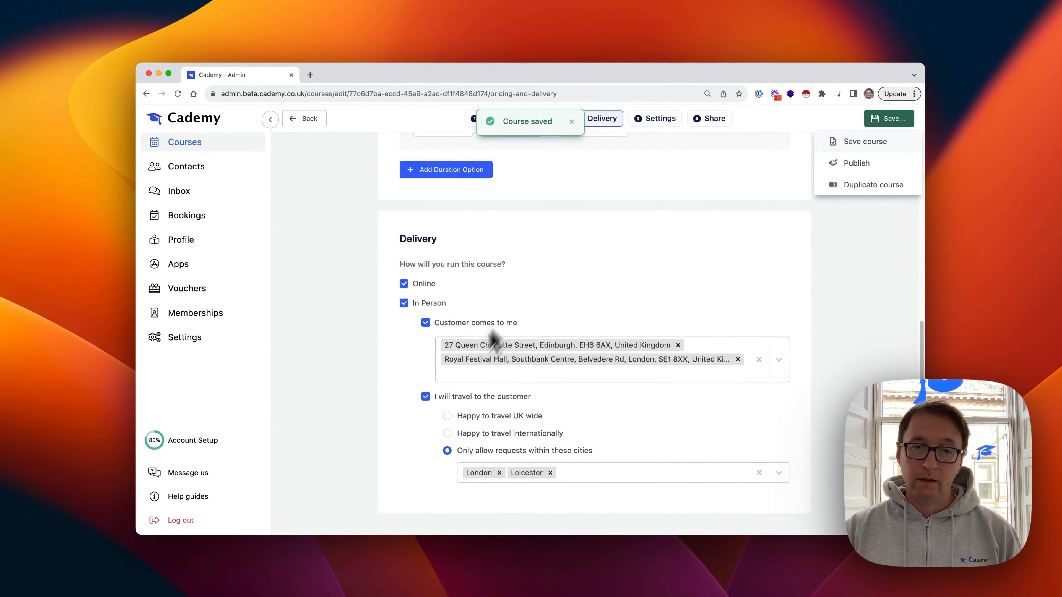
scroll(485, 293, "up", 10)
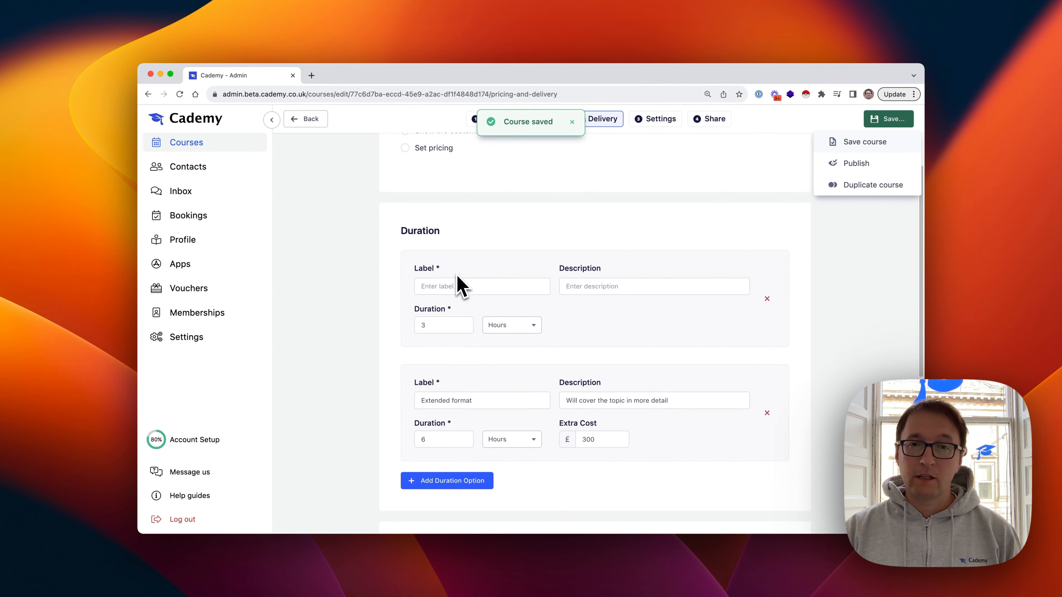
scroll(647, 306, "up", 1)
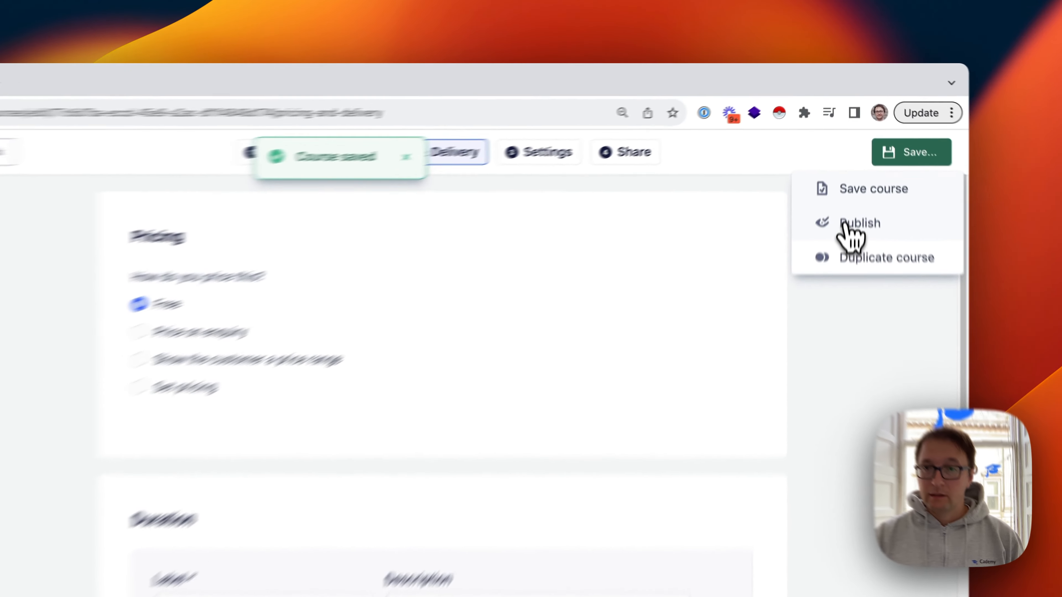
Publish the course and check its public page, which shows Free pricing
left_click(851, 164)
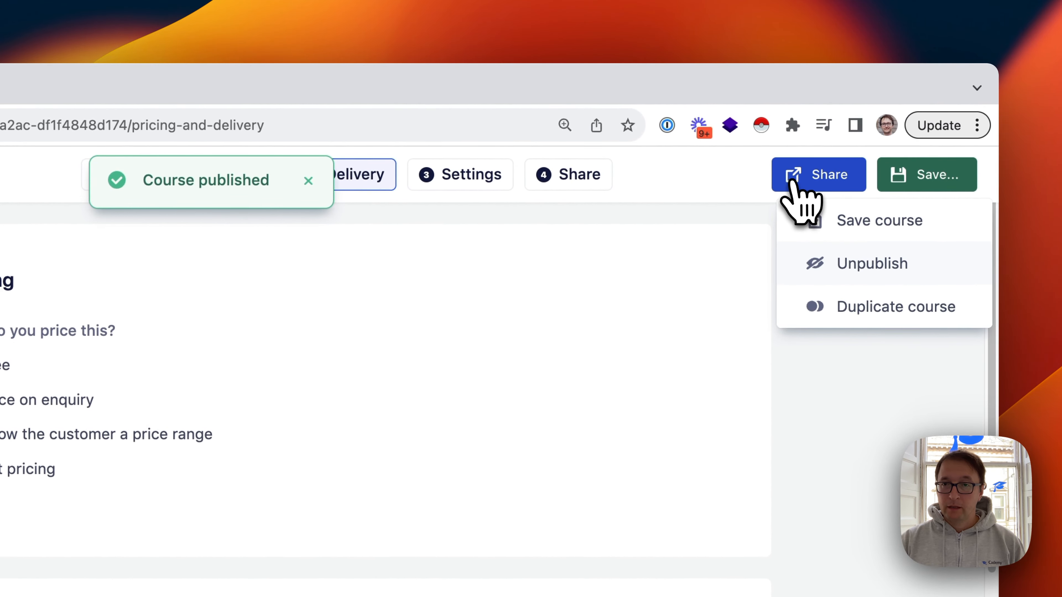
left_click(792, 182)
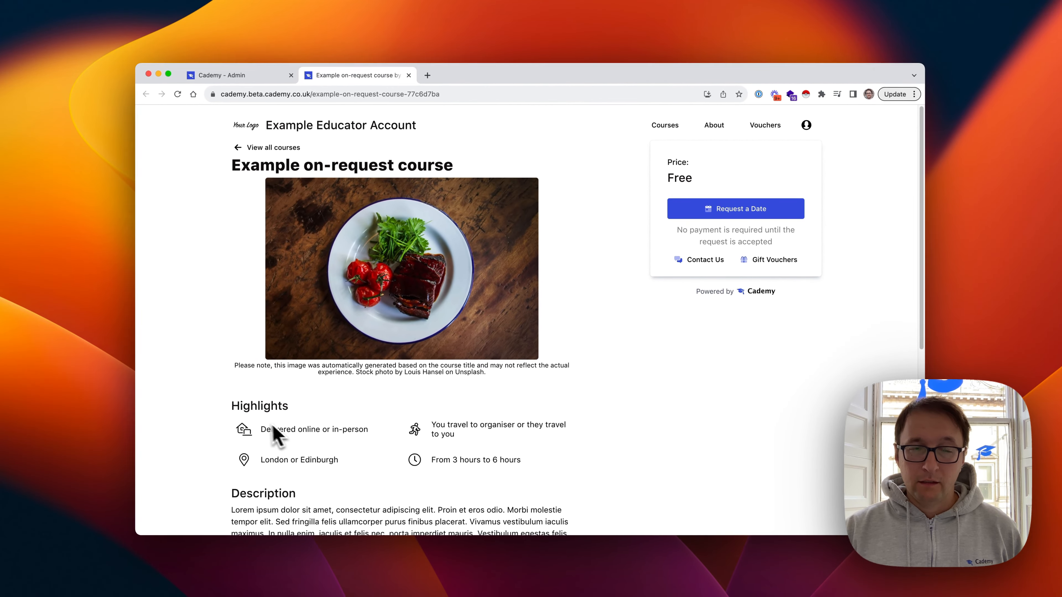
left_click(207, 74)
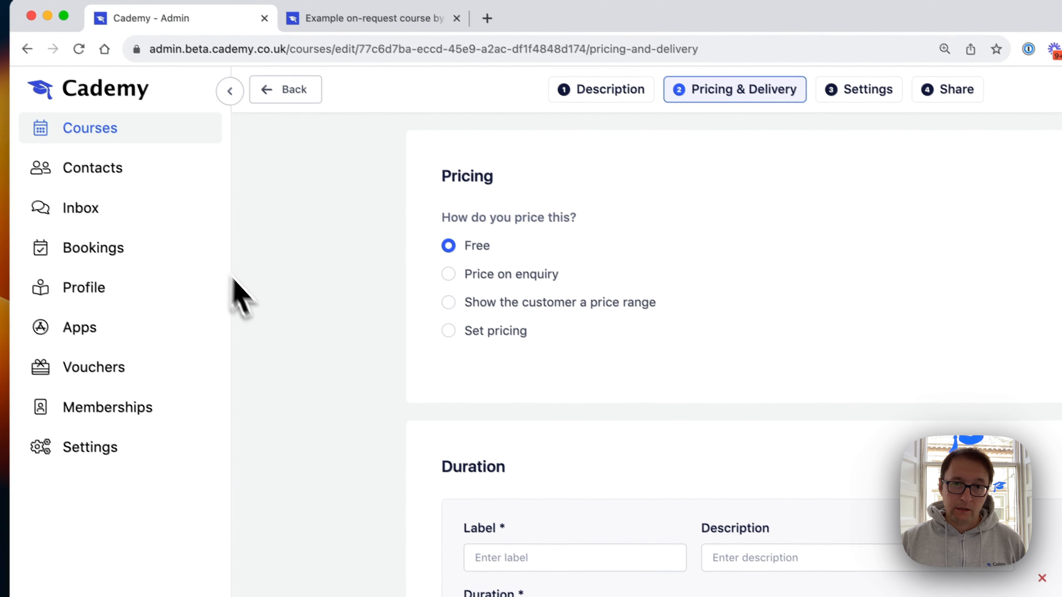
Switch pricing to Price on enquiry, save, and confirm it on the reloaded public page
left_click(447, 273)
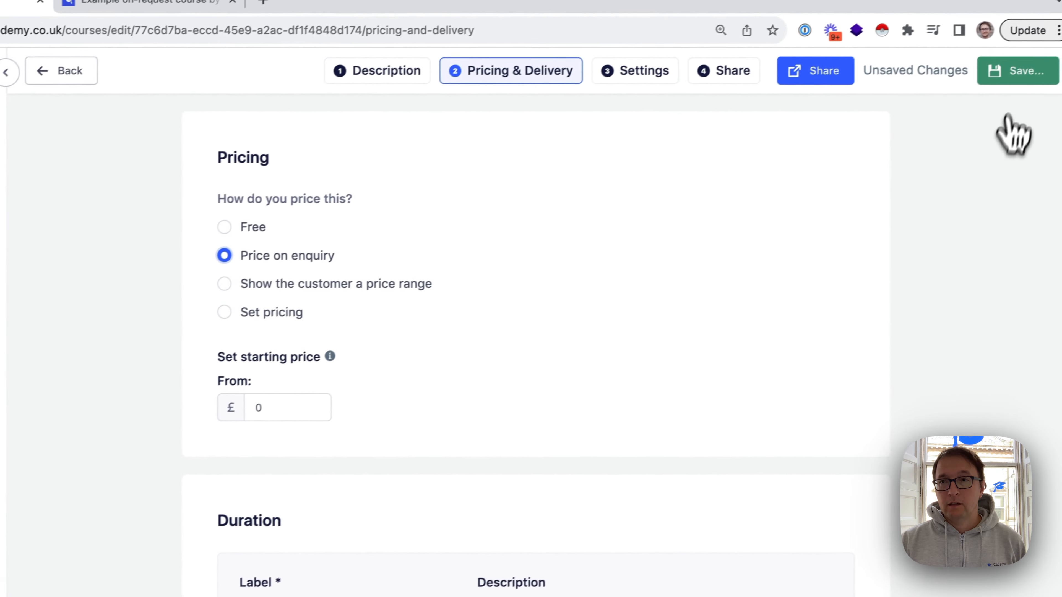
left_click(1002, 76)
left_click(987, 114)
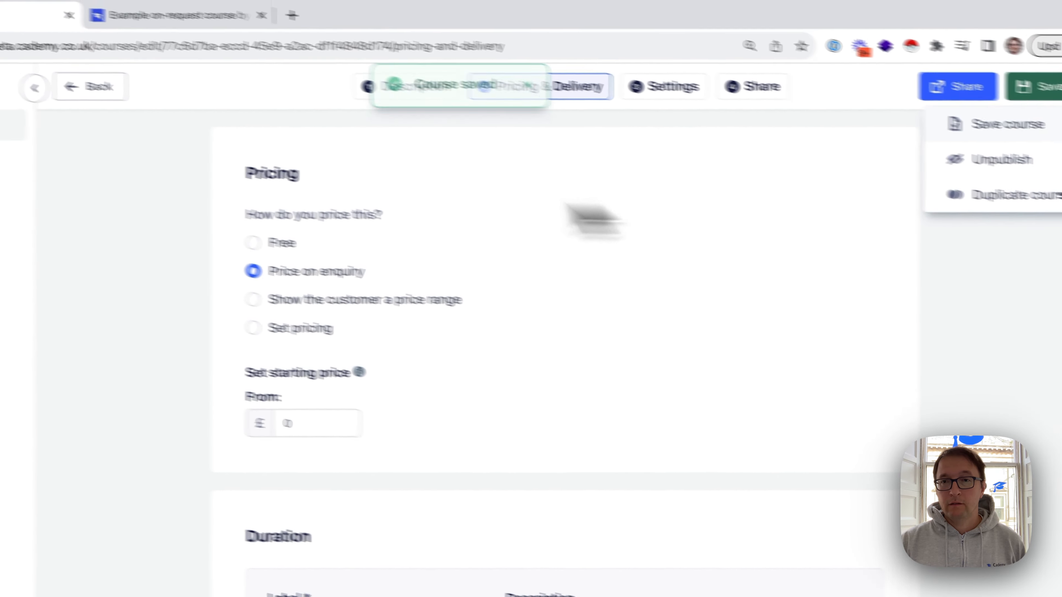
left_click(84, 5)
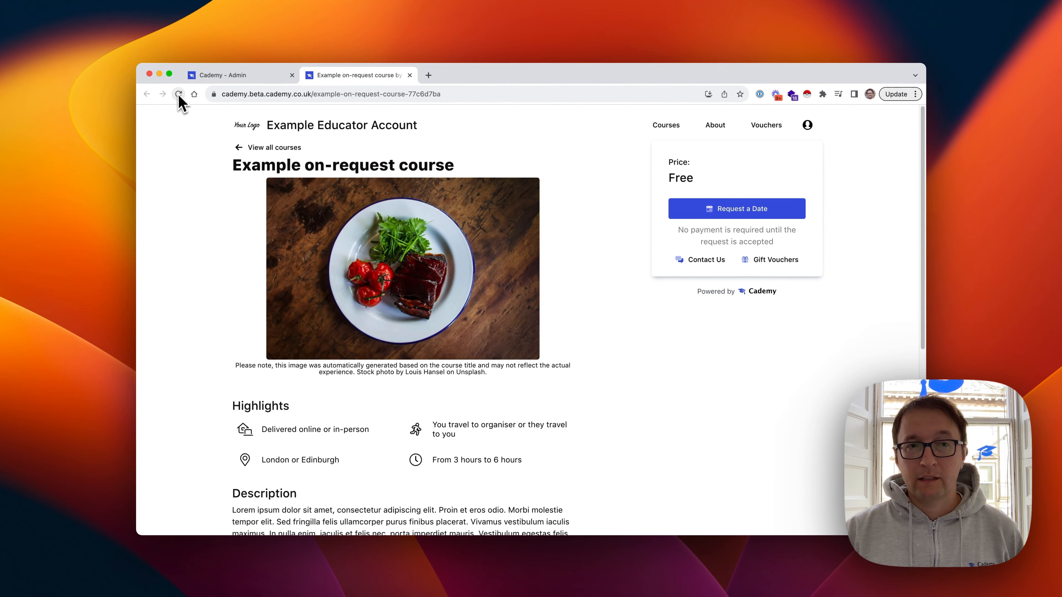
left_click(167, 92)
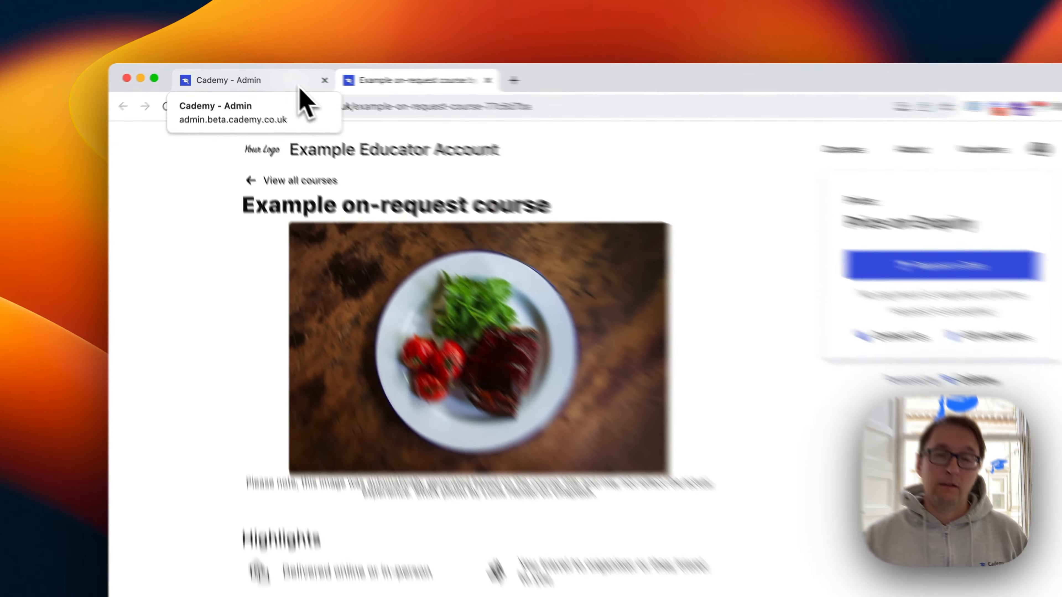
Set the course's starting price to £50
left_click(274, 81)
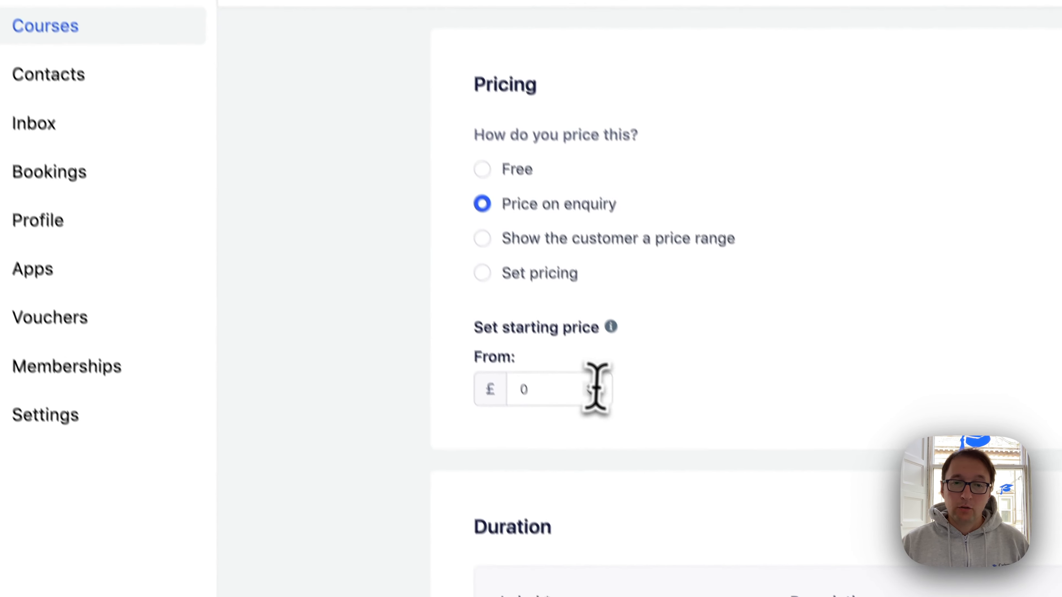
left_click_drag(711, 577, 624, 545)
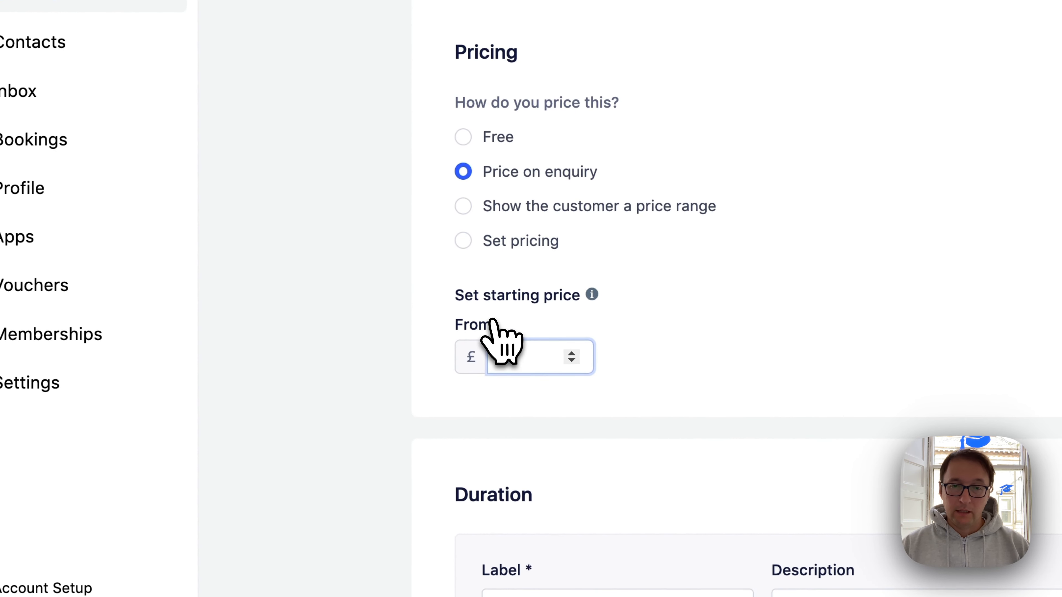
type("50")
left_click(372, 359)
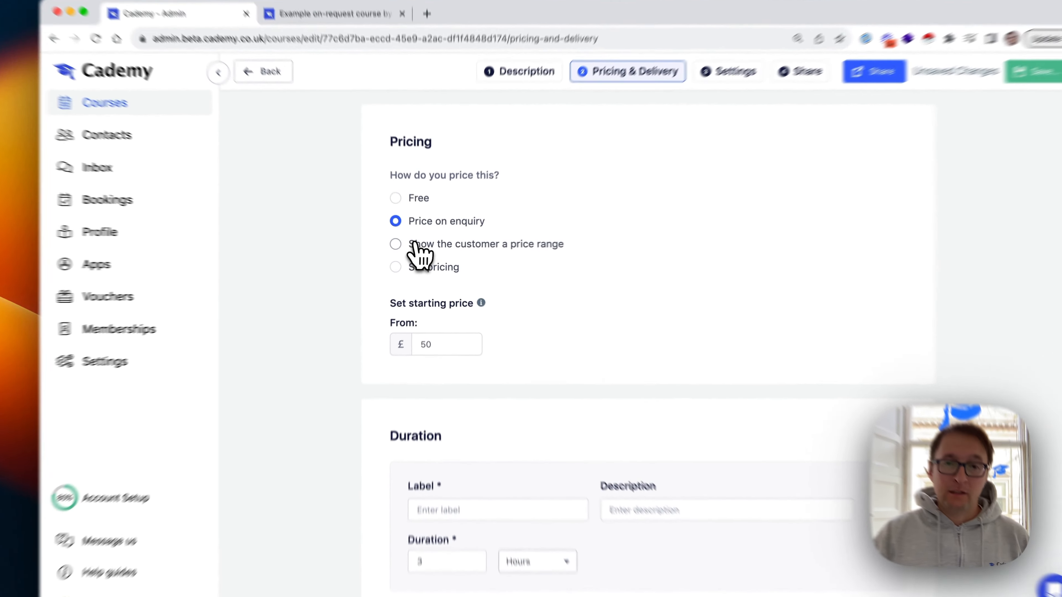
Switch to a £200–£500 price range, save, and reload the public page
left_click(405, 248)
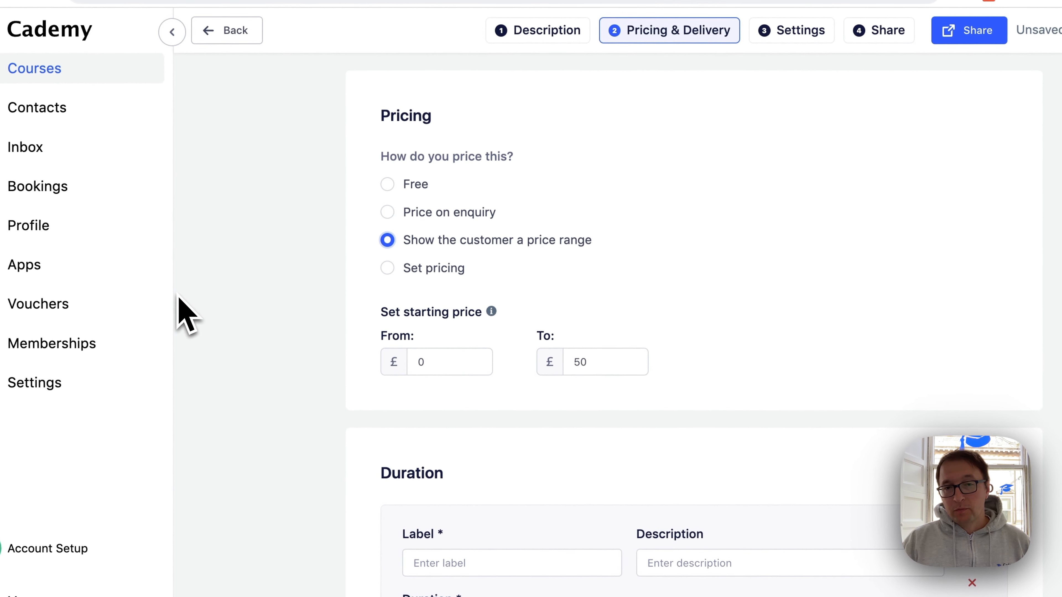
left_click_drag(428, 361, 383, 360)
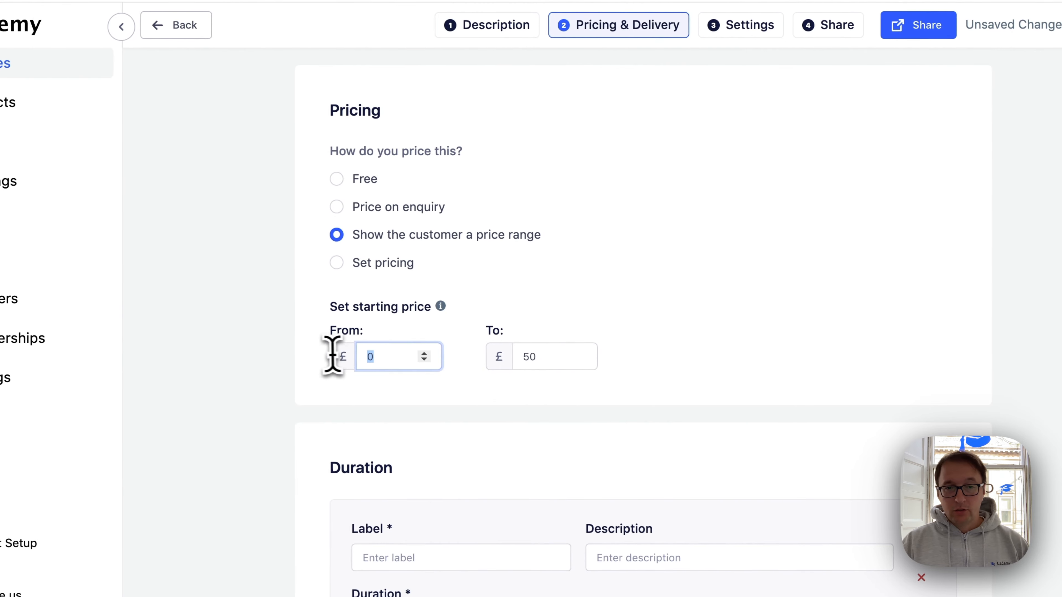
type("200")
key("Tab")
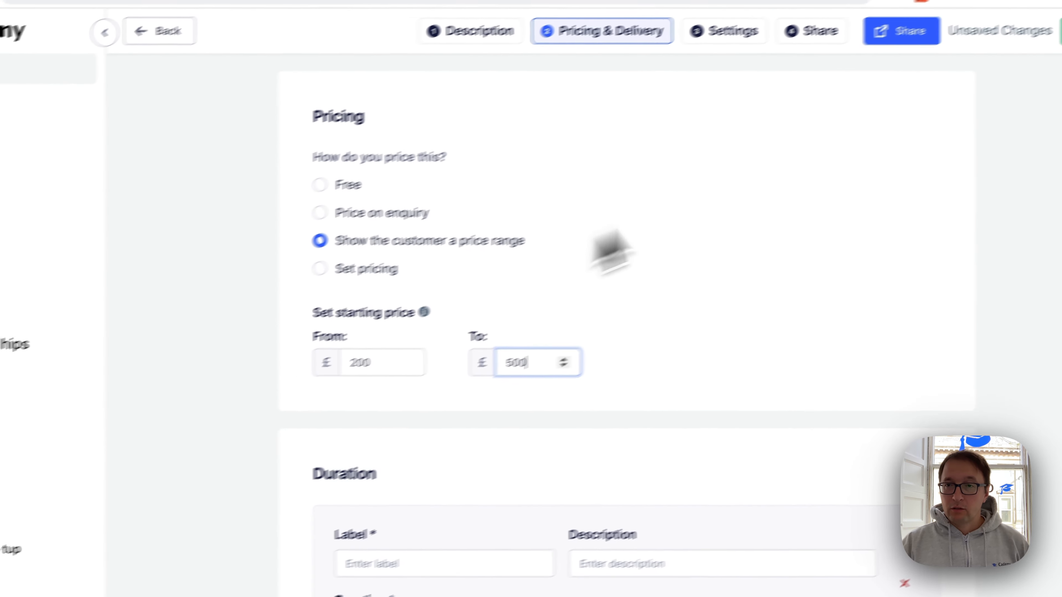
left_click(1007, 64)
left_click(1008, 98)
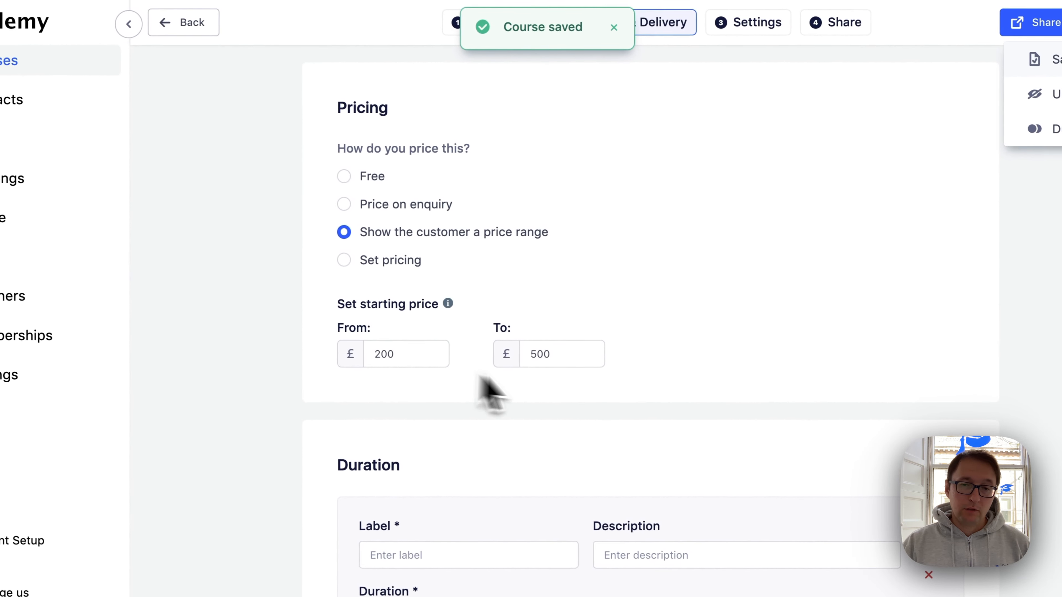
left_click(263, 21)
left_click(78, 49)
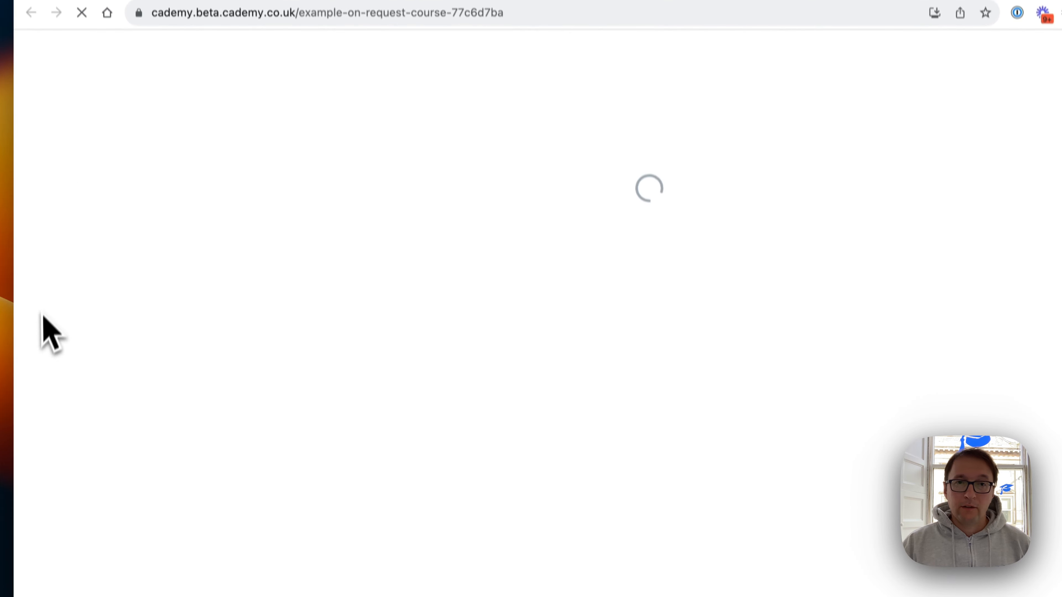
Create a 'Standard package' offer described as '£100 per person', priced £100
left_click(126, 2)
left_click(387, 294)
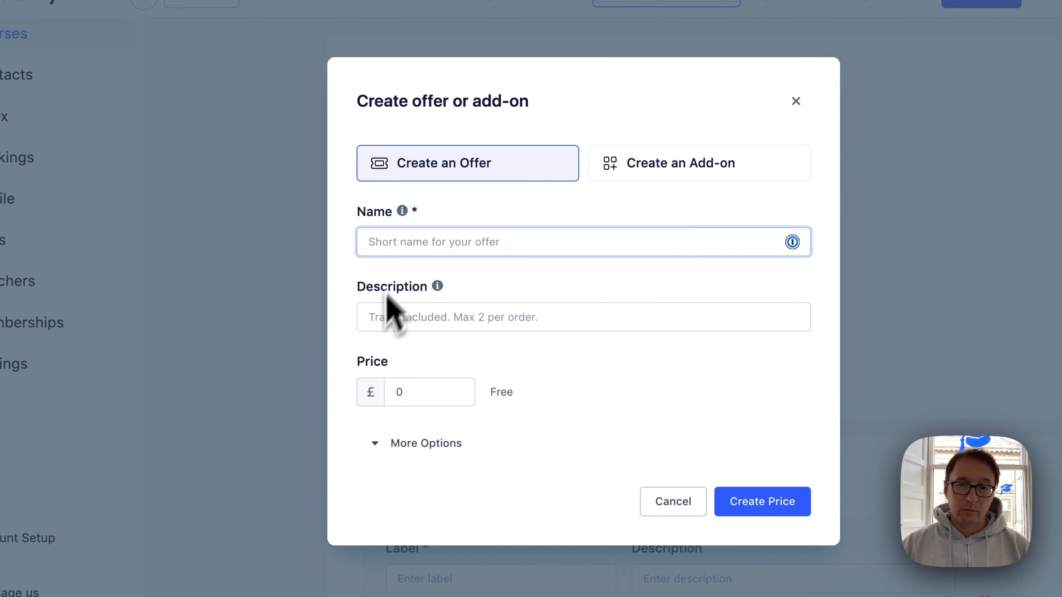
type("Standard package")
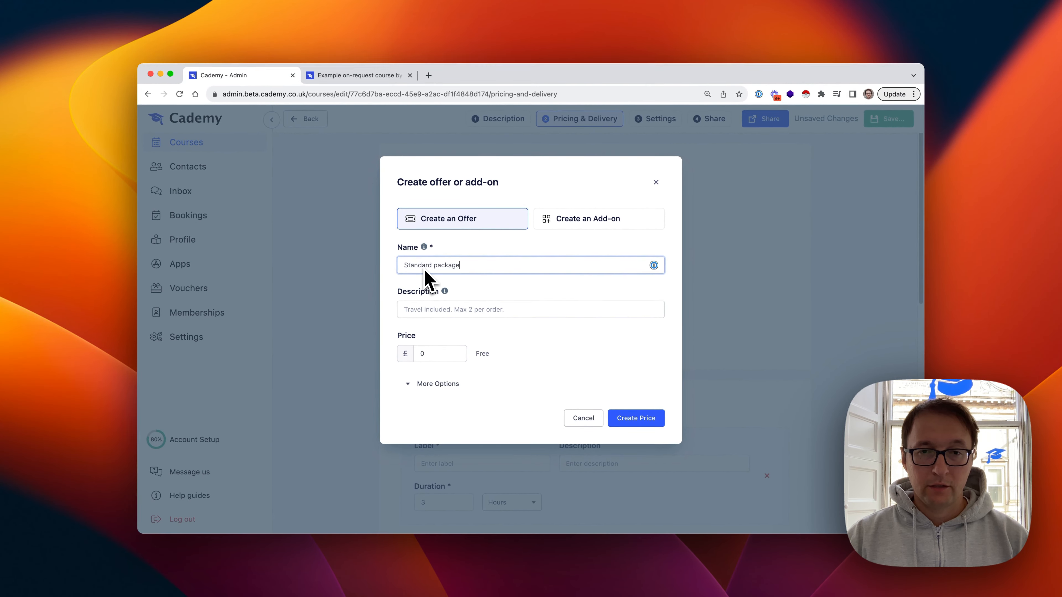
key("Tab")
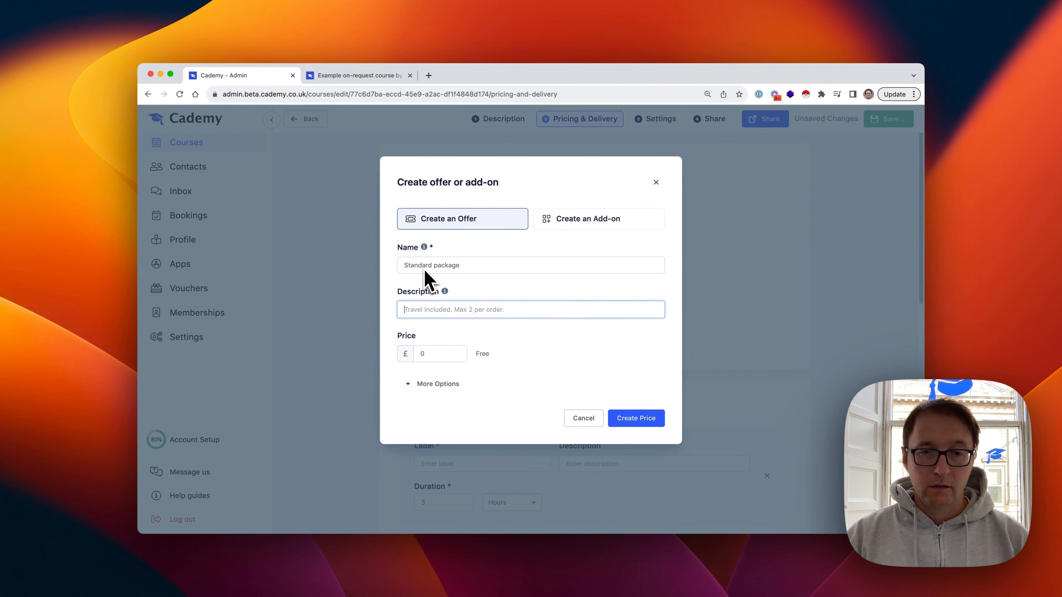
type("£100 p")
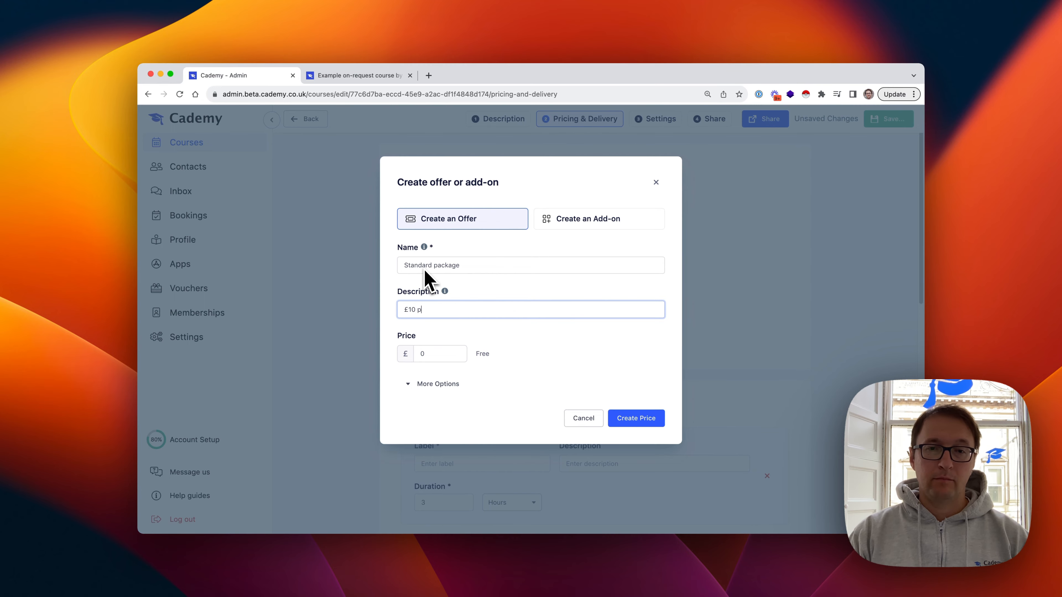
type("er person")
key("Tab")
type("1")
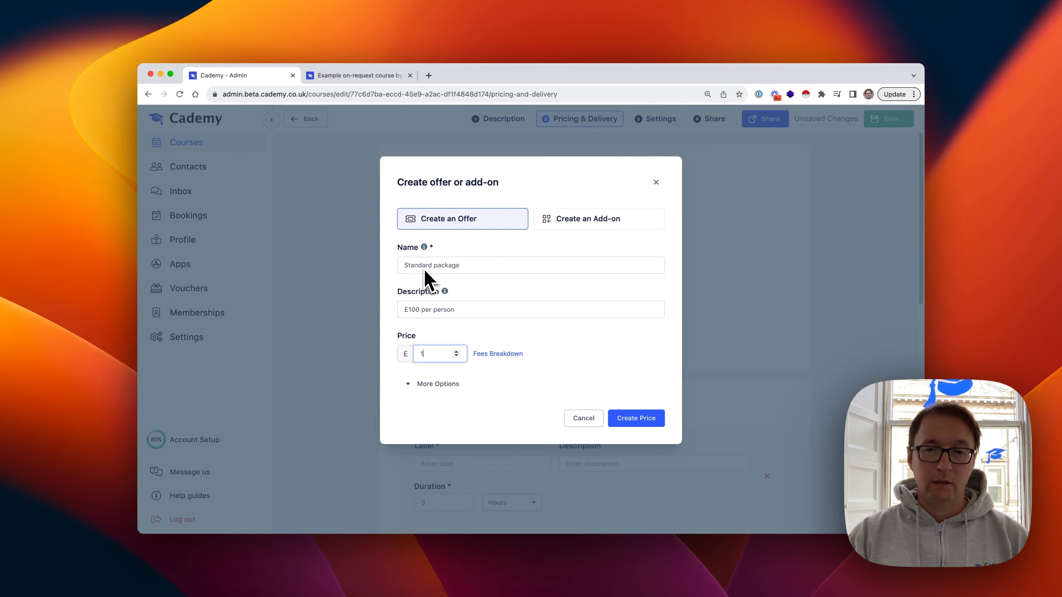
type("00")
left_click(636, 418)
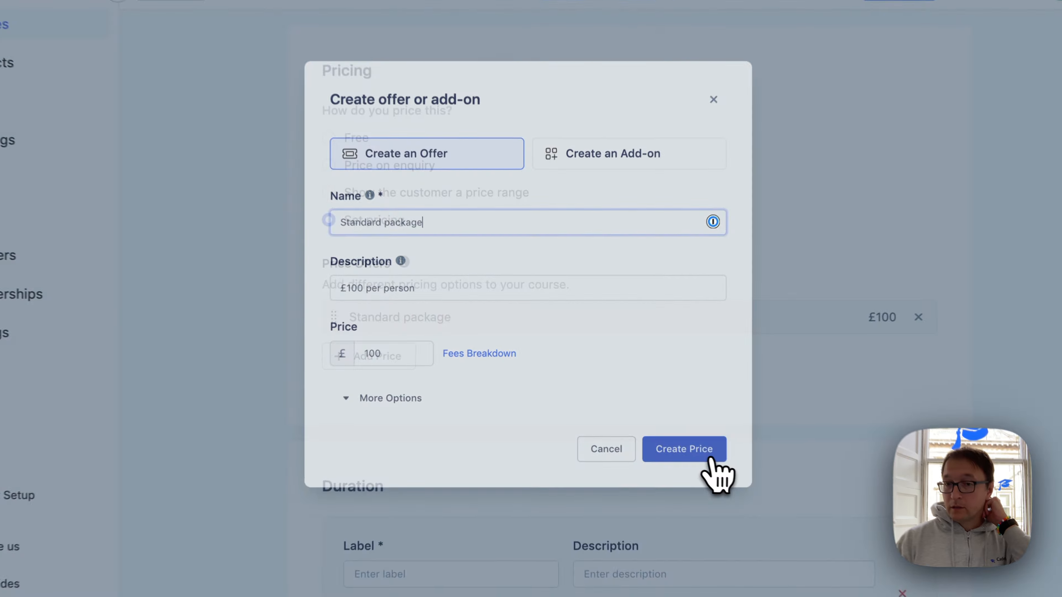
Add a 'Gold package' offer priced £200 and save the course
left_click(431, 327)
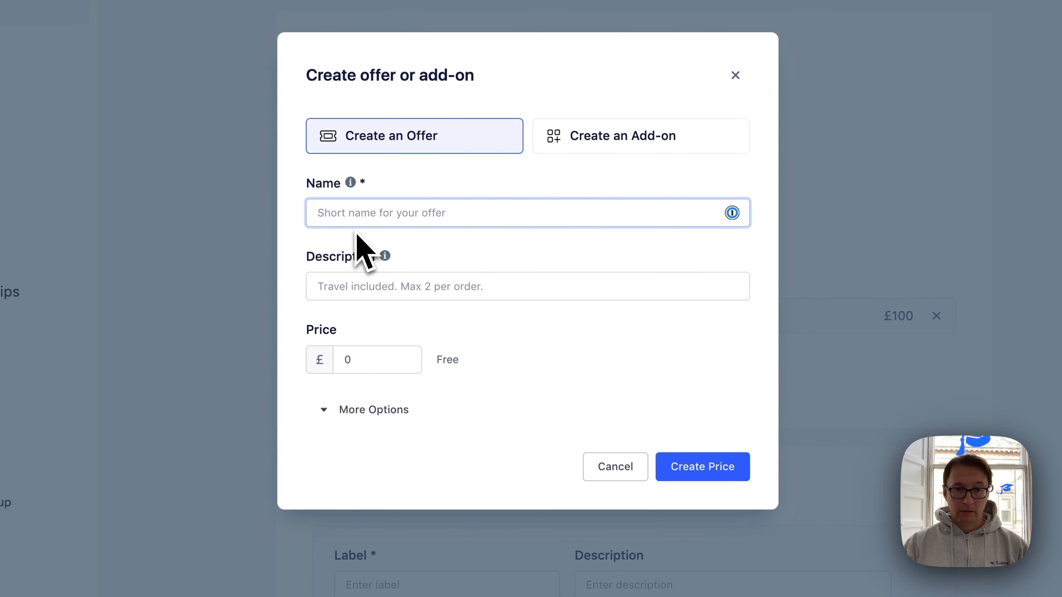
type("Godl")
key("BackSpace")
key("BackSpace")
type("ld package")
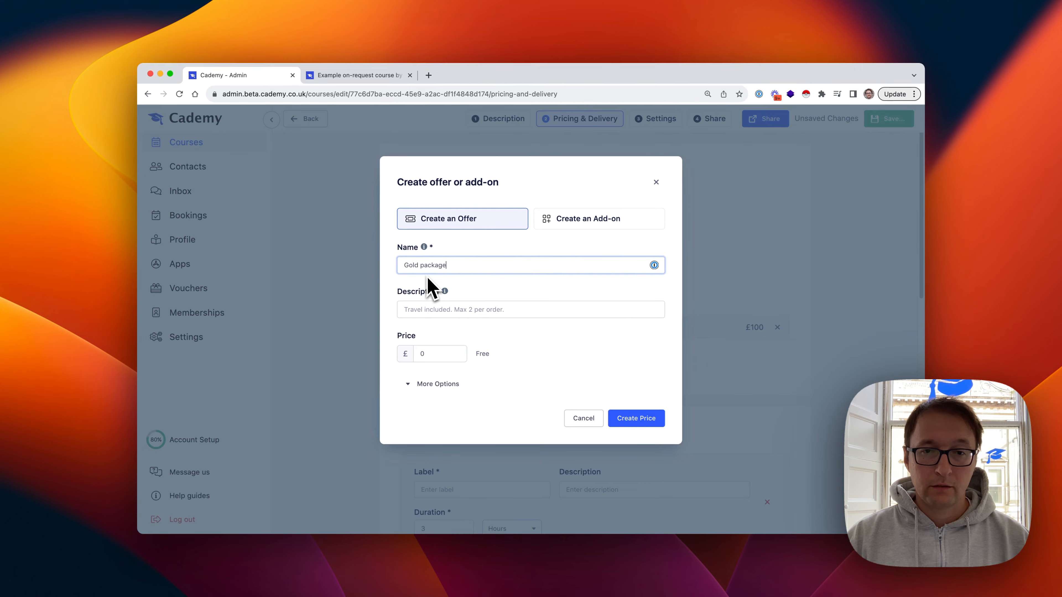
key("Tab")
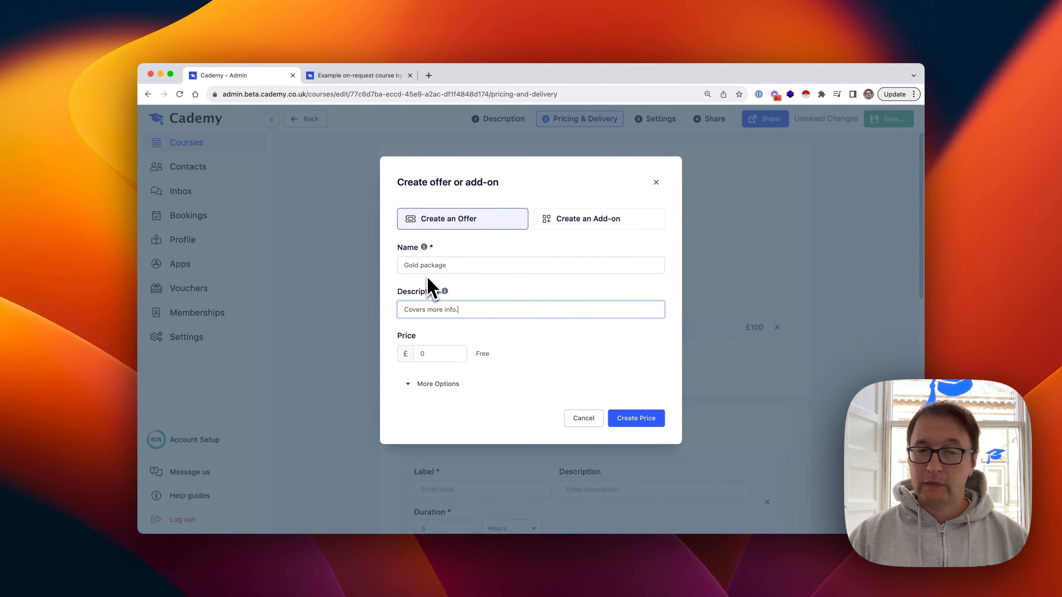
key("Tab")
type("200")
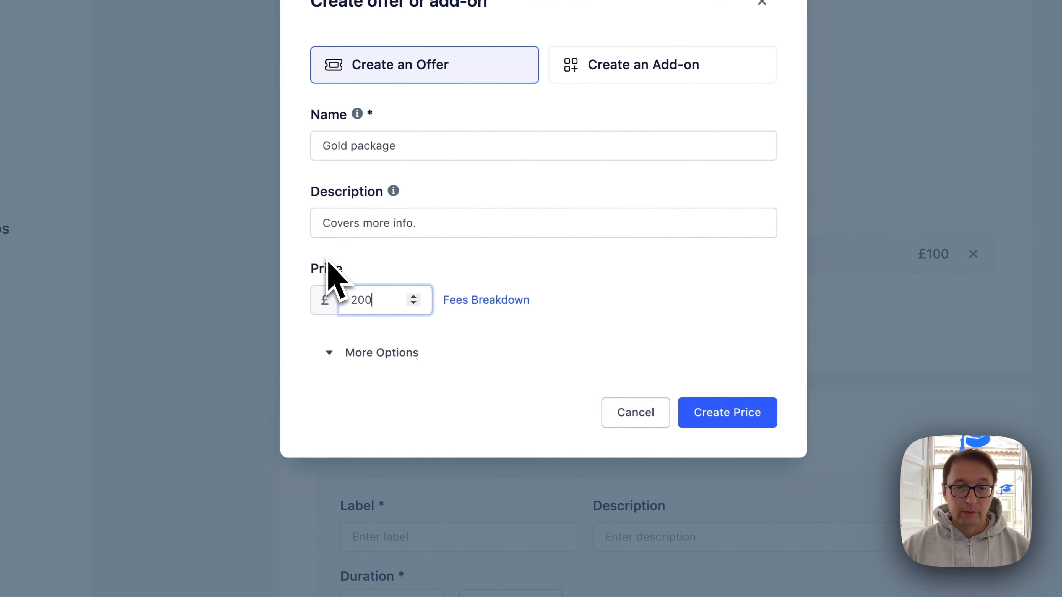
left_click(730, 416)
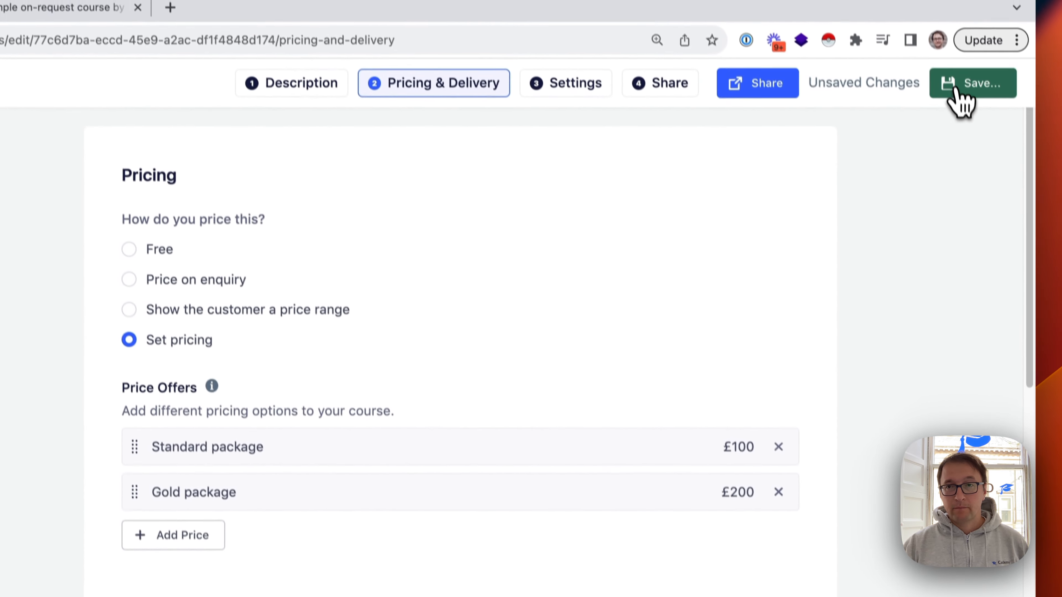
left_click(961, 100)
left_click(948, 142)
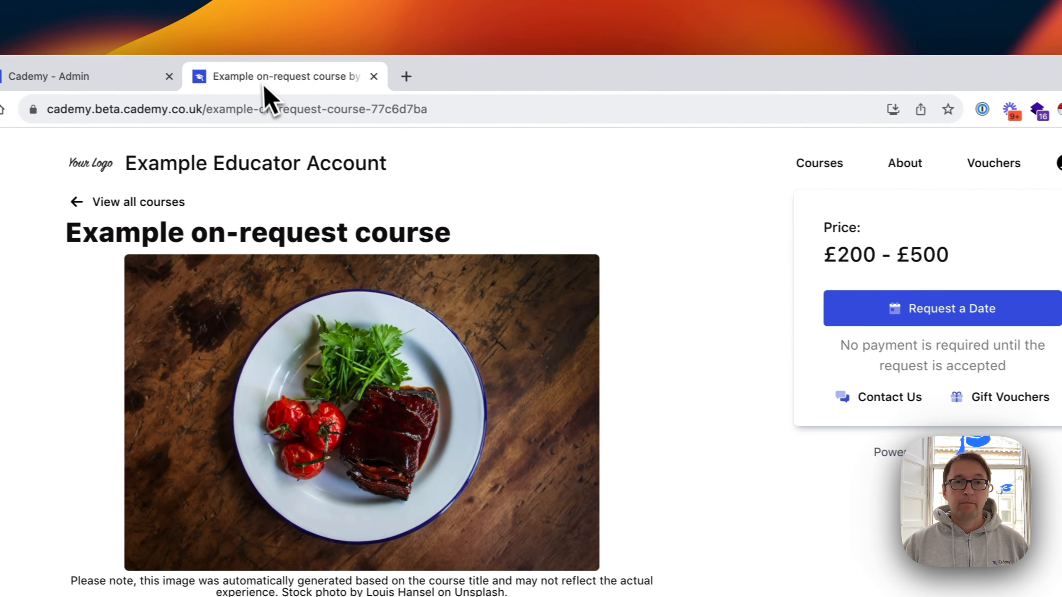
Reload the public course page to show £104.10–£208, then open the Request a Date checkout
left_click(123, 89)
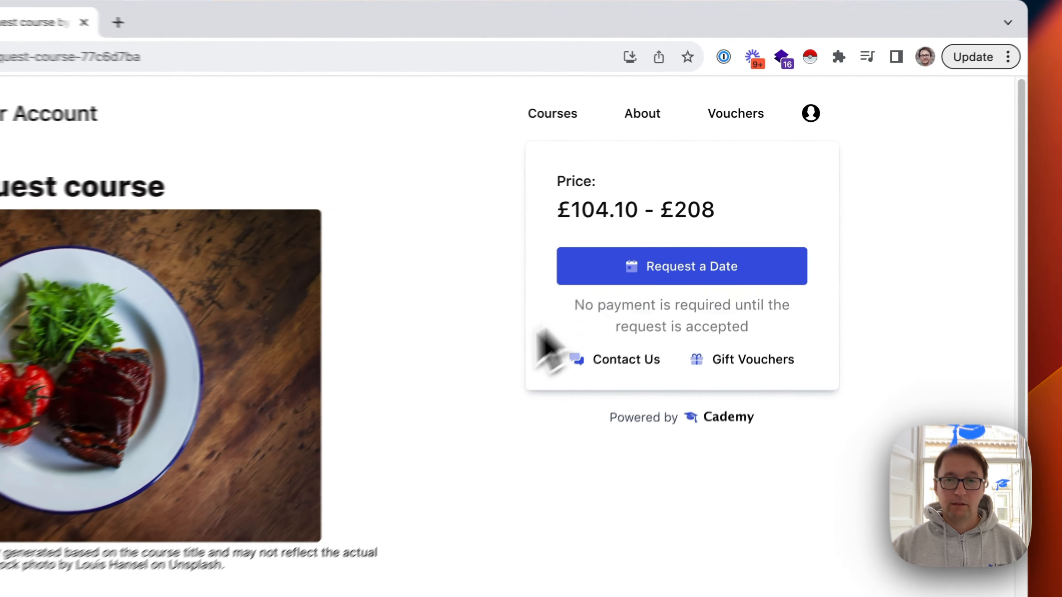
left_click(623, 278)
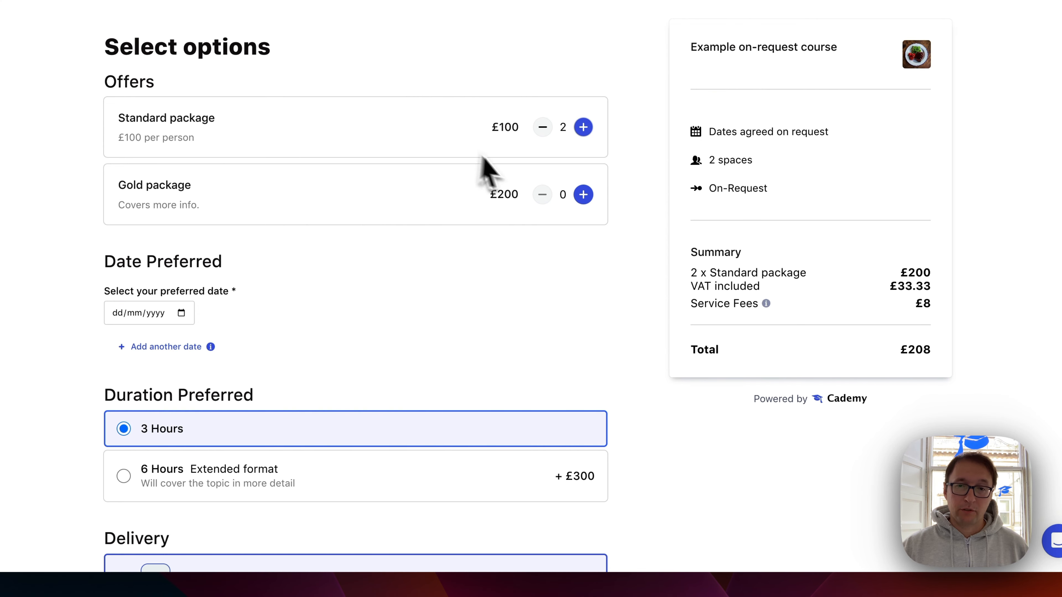
Raise the Standard package quantity to 6 and pick 30/08/2023 as the preferred date
left_click(583, 127)
left_click(583, 127)
left_click(583, 127)
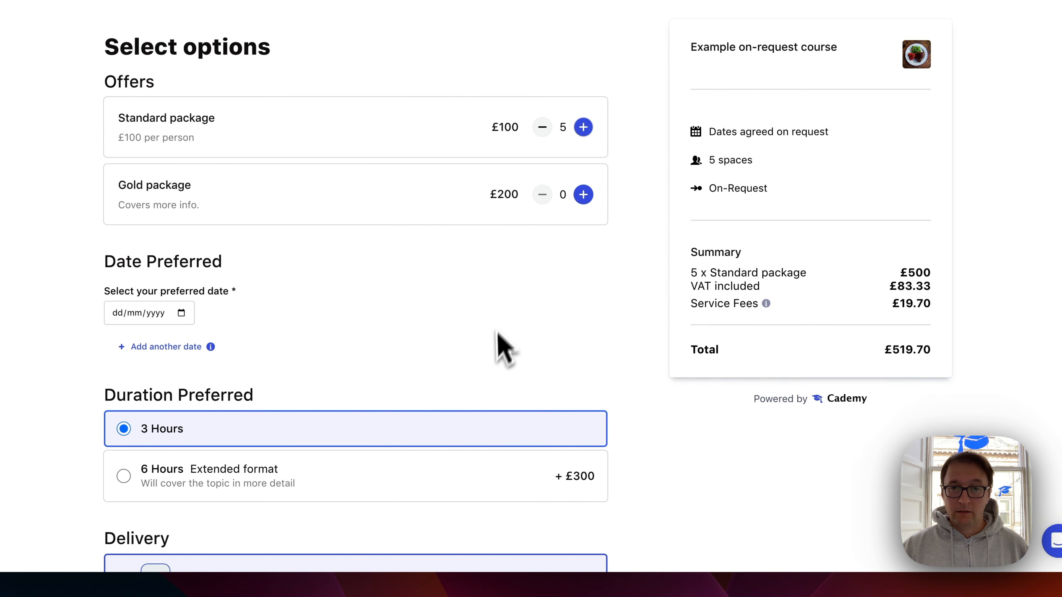
left_click(584, 127)
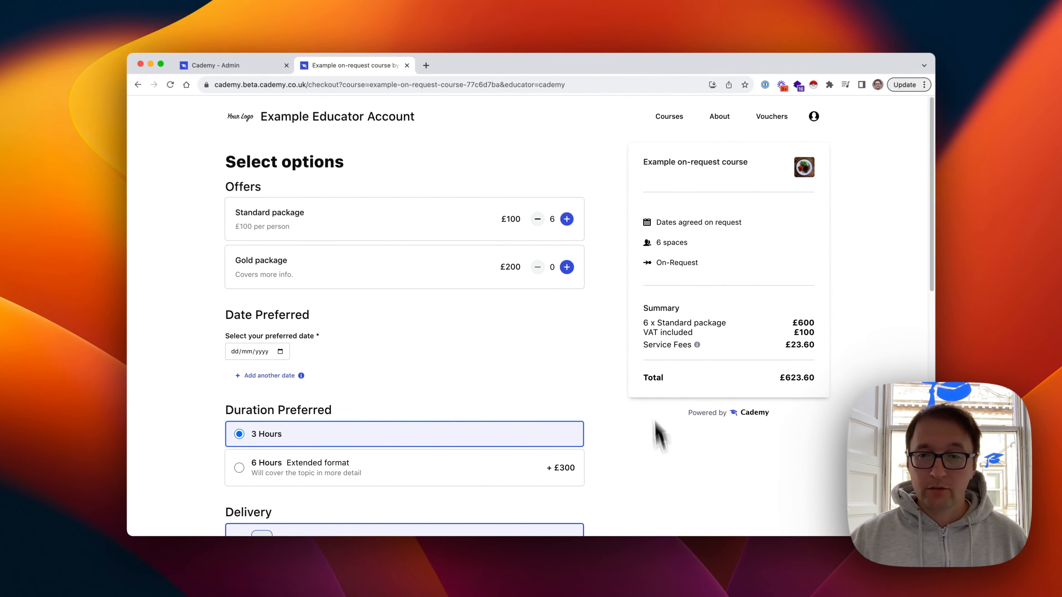
scroll(465, 324, "down", 3)
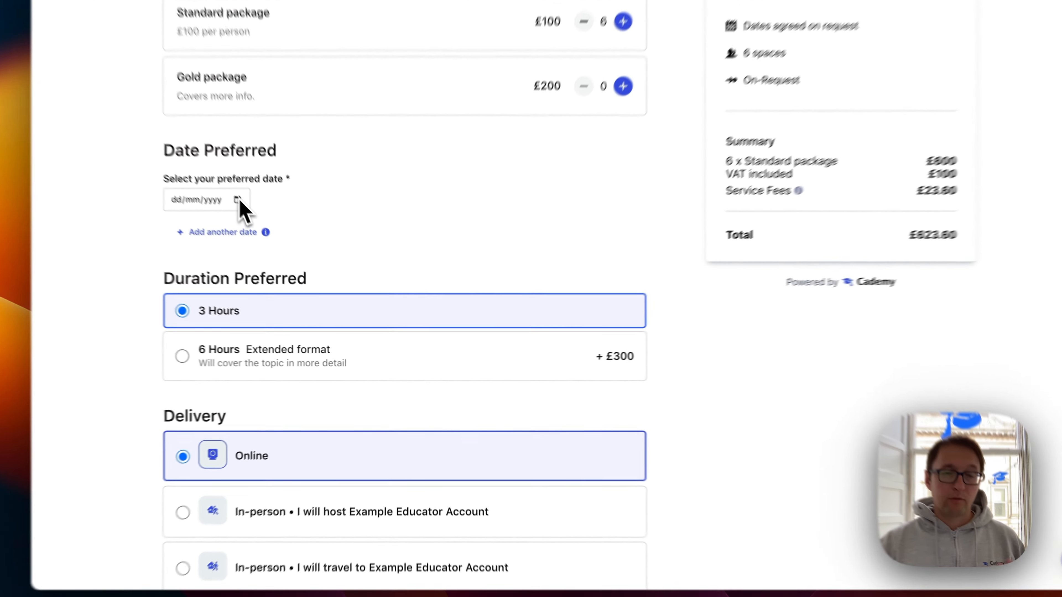
left_click(286, 251)
left_click(275, 360)
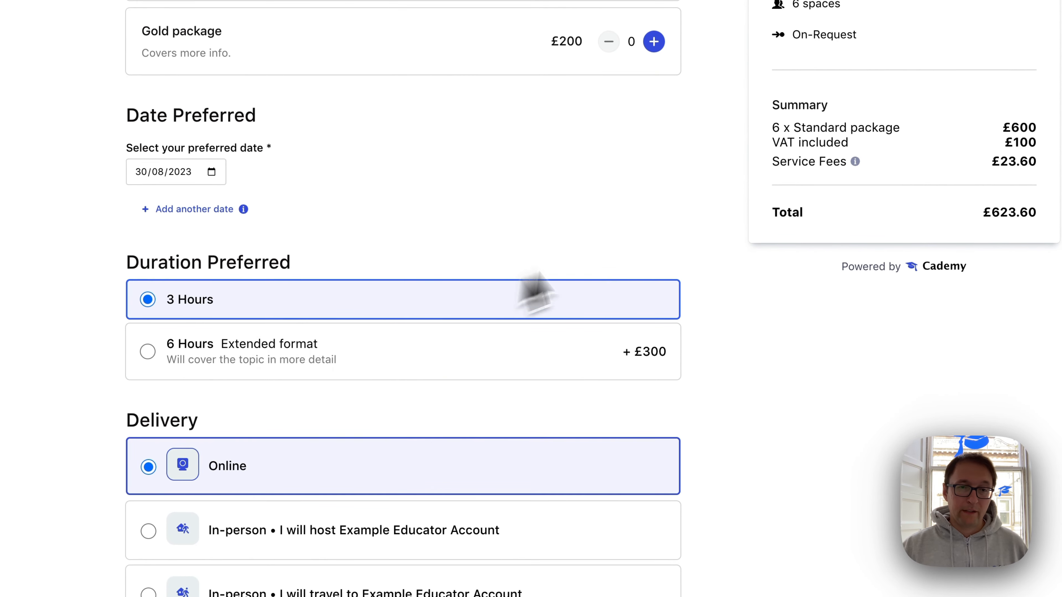
Choose the 6 Hours extended format (+£300)
scroll(538, 293, "down", 2)
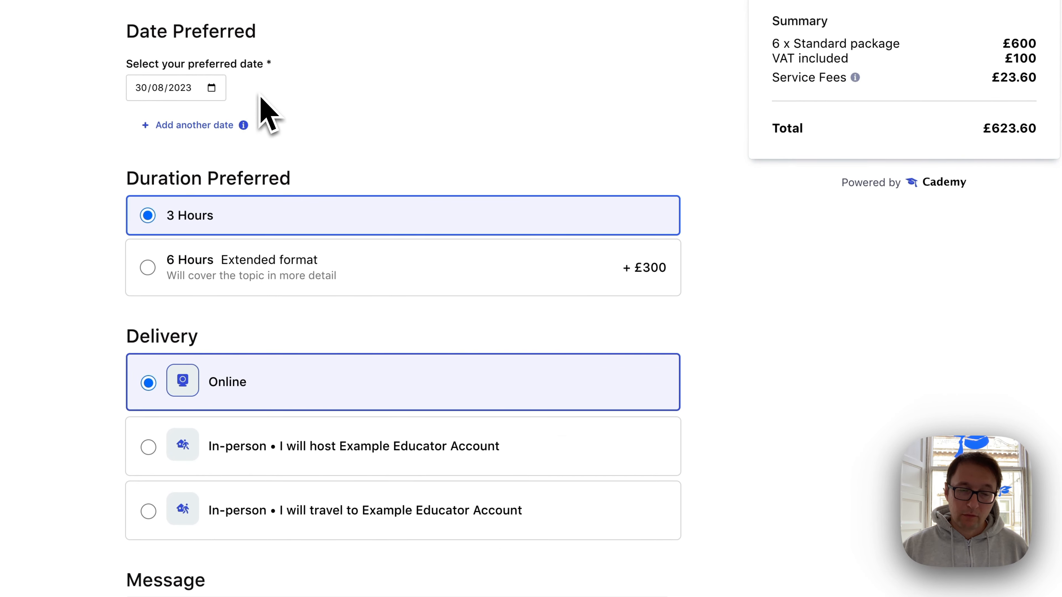
scroll(260, 97, "down", 2)
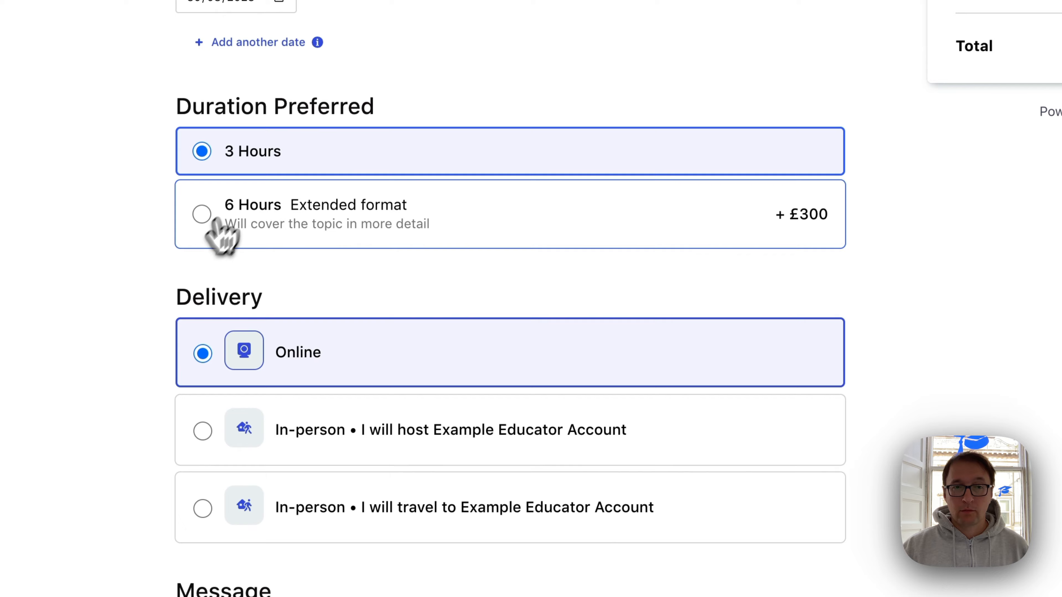
left_click(197, 318)
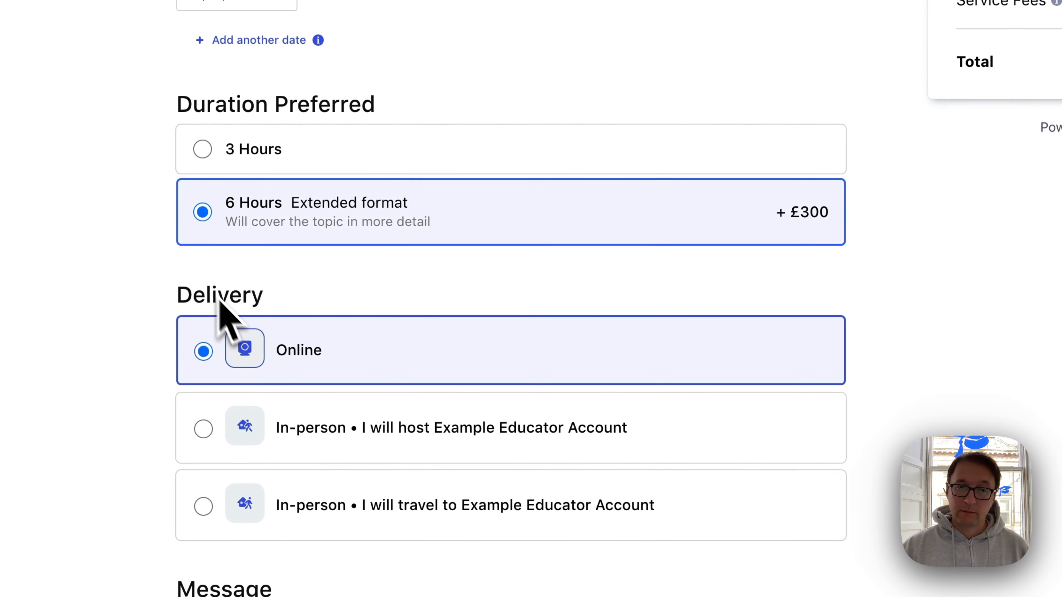
scroll(107, 387, "down", 5)
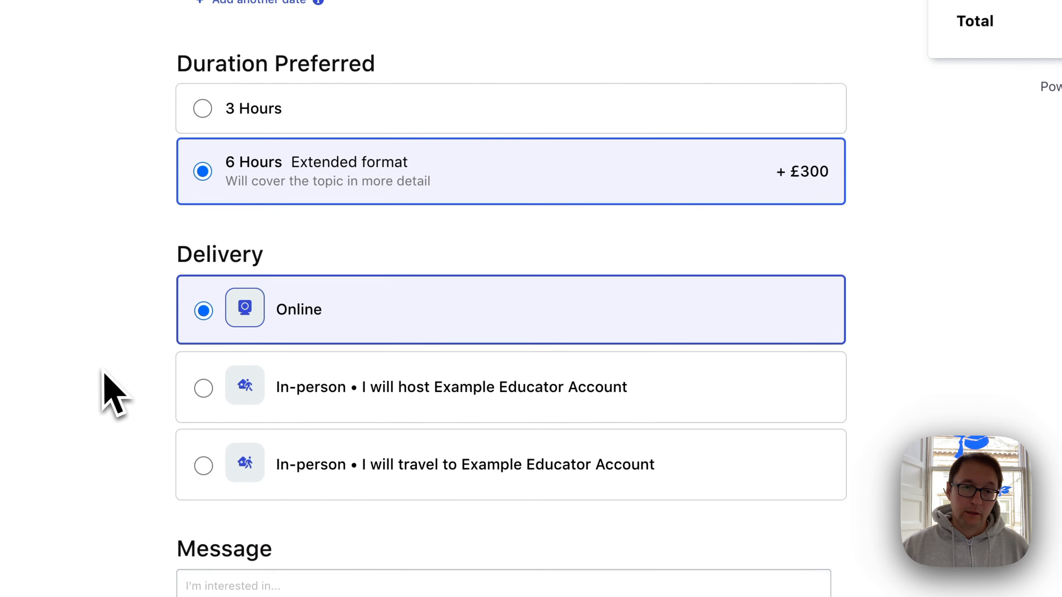
scroll(100, 379, "down", 1)
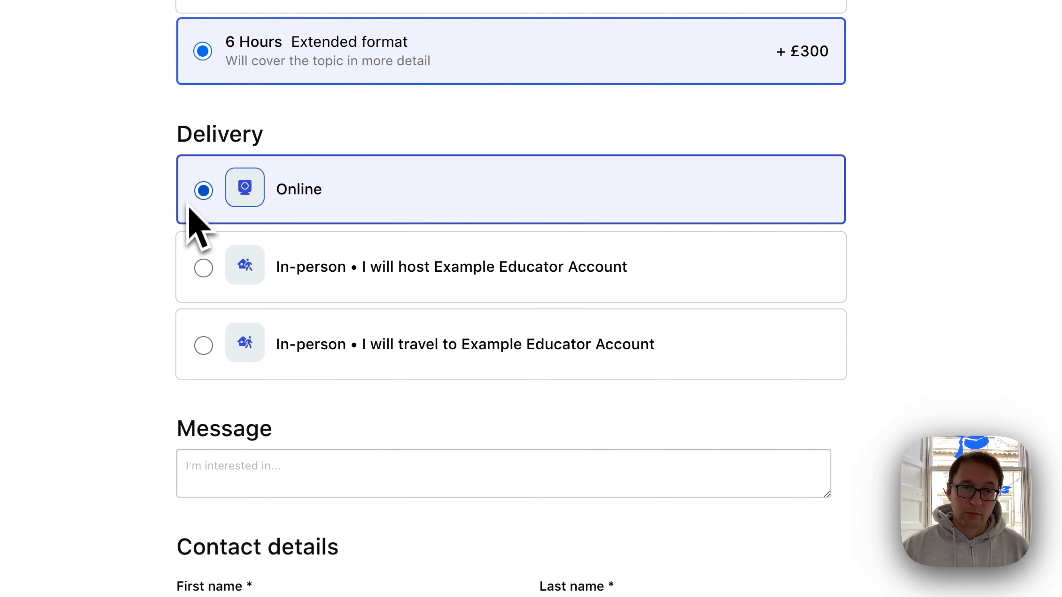
Switch delivery to In-person at the educator's location, keeping the prefilled venue selected
left_click(242, 257)
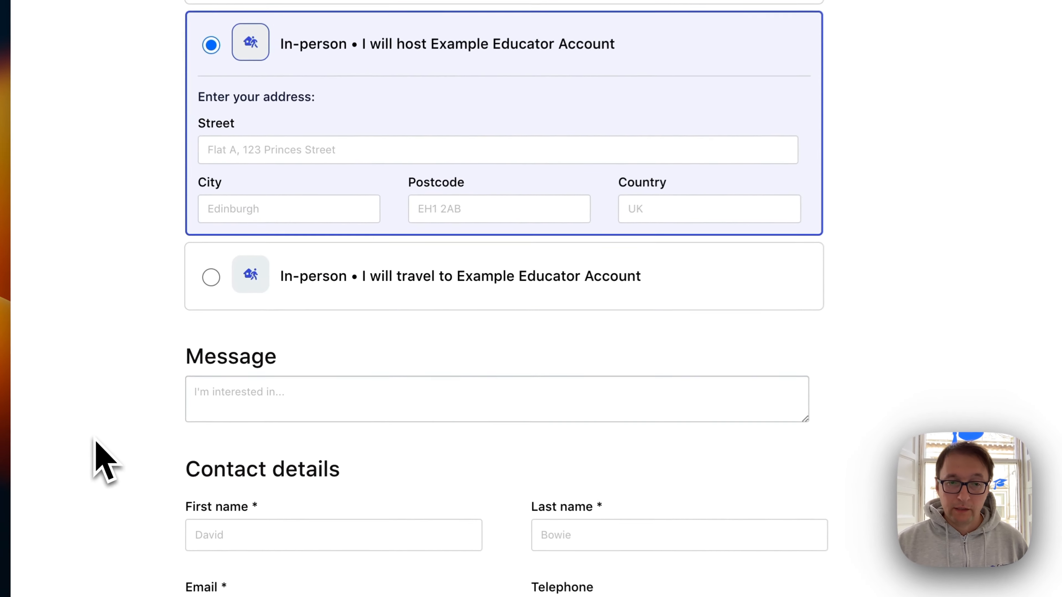
left_click(261, 303)
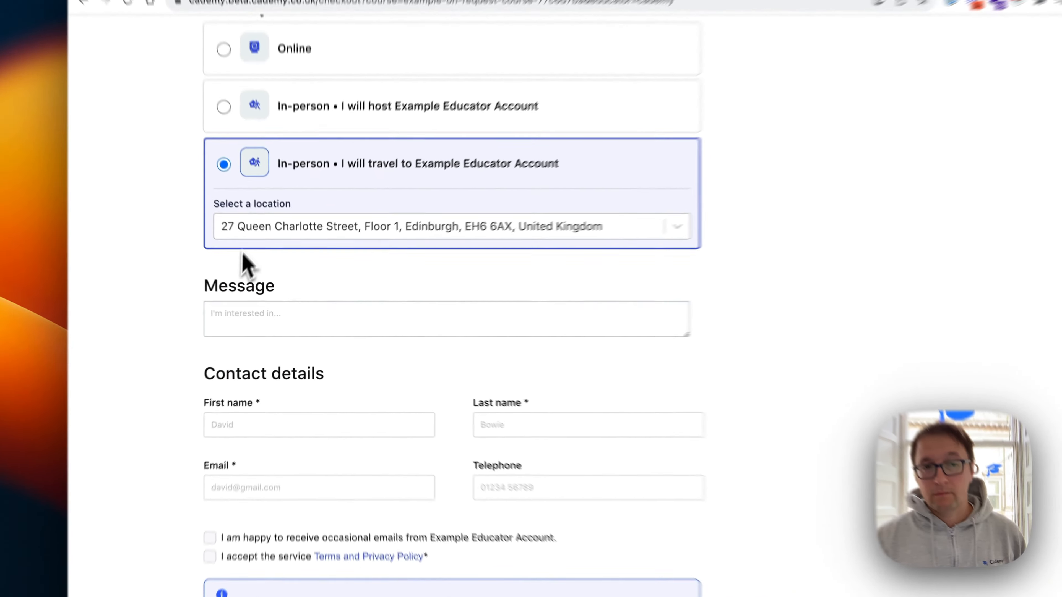
left_click(270, 256)
left_click(207, 290)
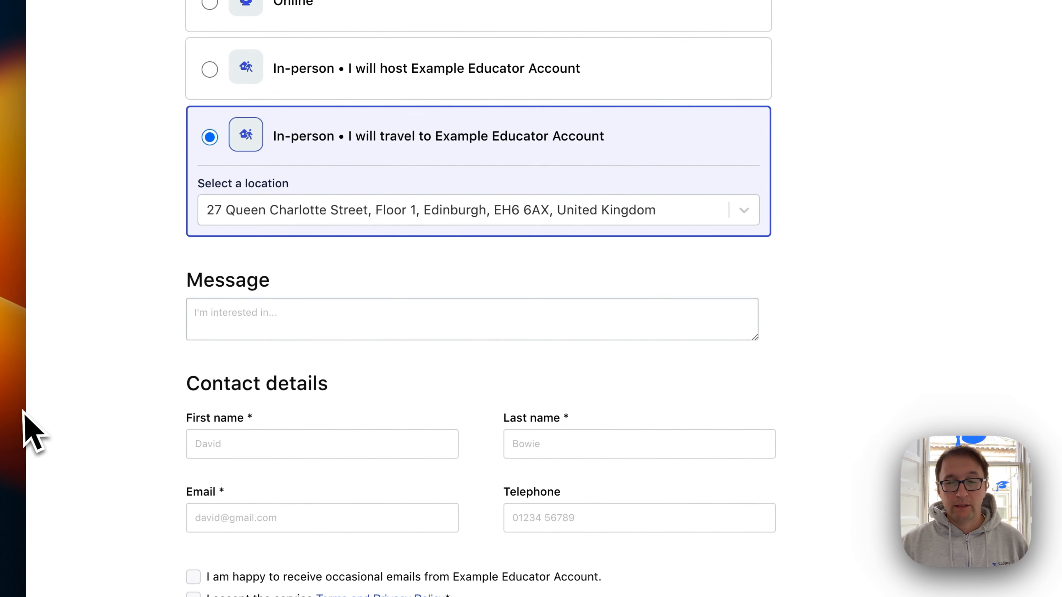